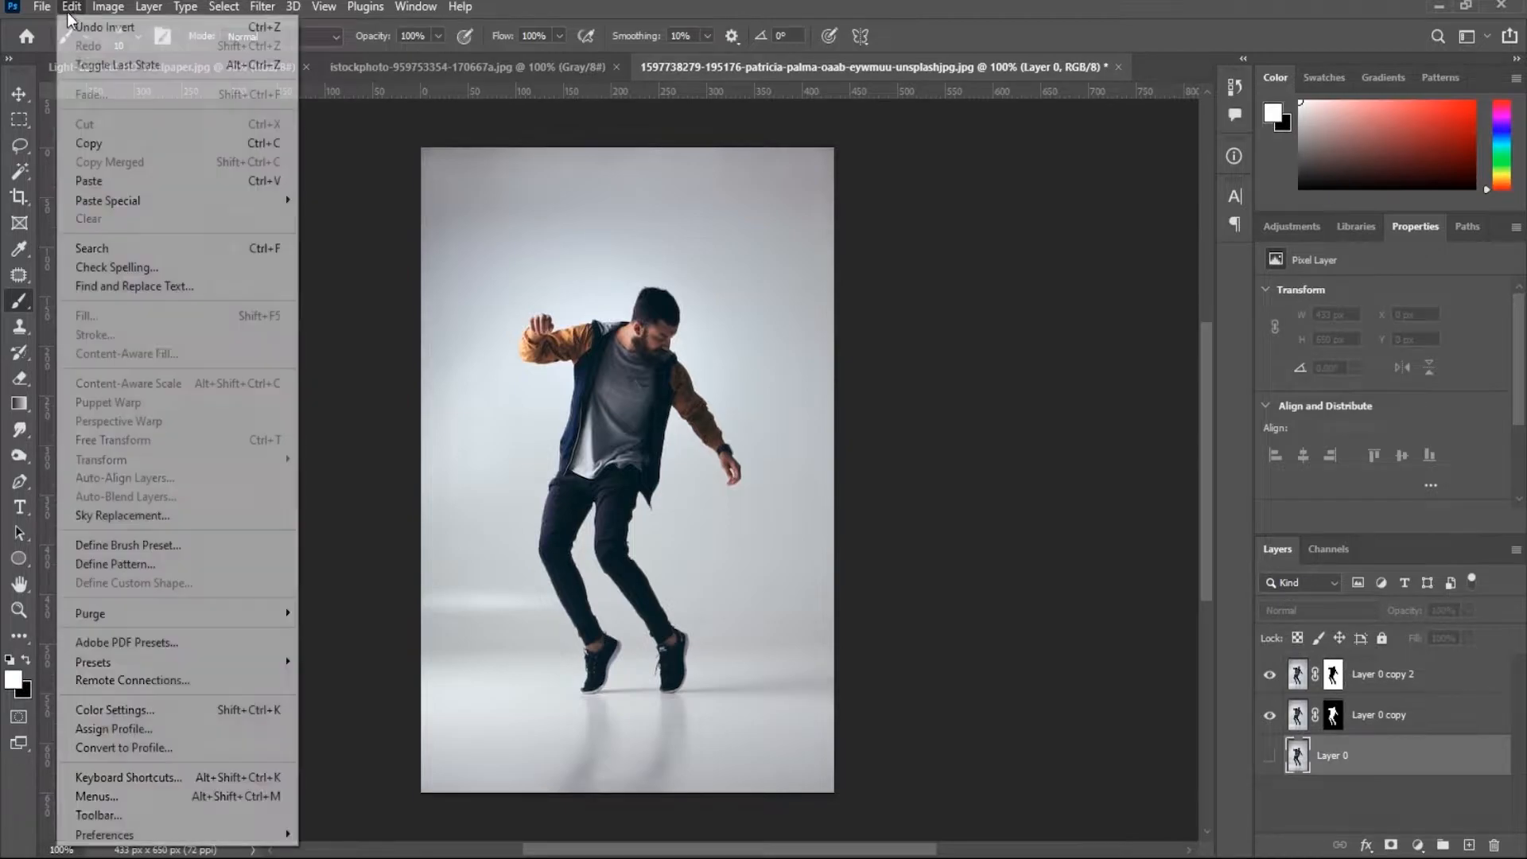
Step: Paste the copied colorful wallpaper above Layer 0 and set the blend mode of Layer 0 copy 2 to Multiply
{"action": "left_click", "coordinate": [229, 188]}
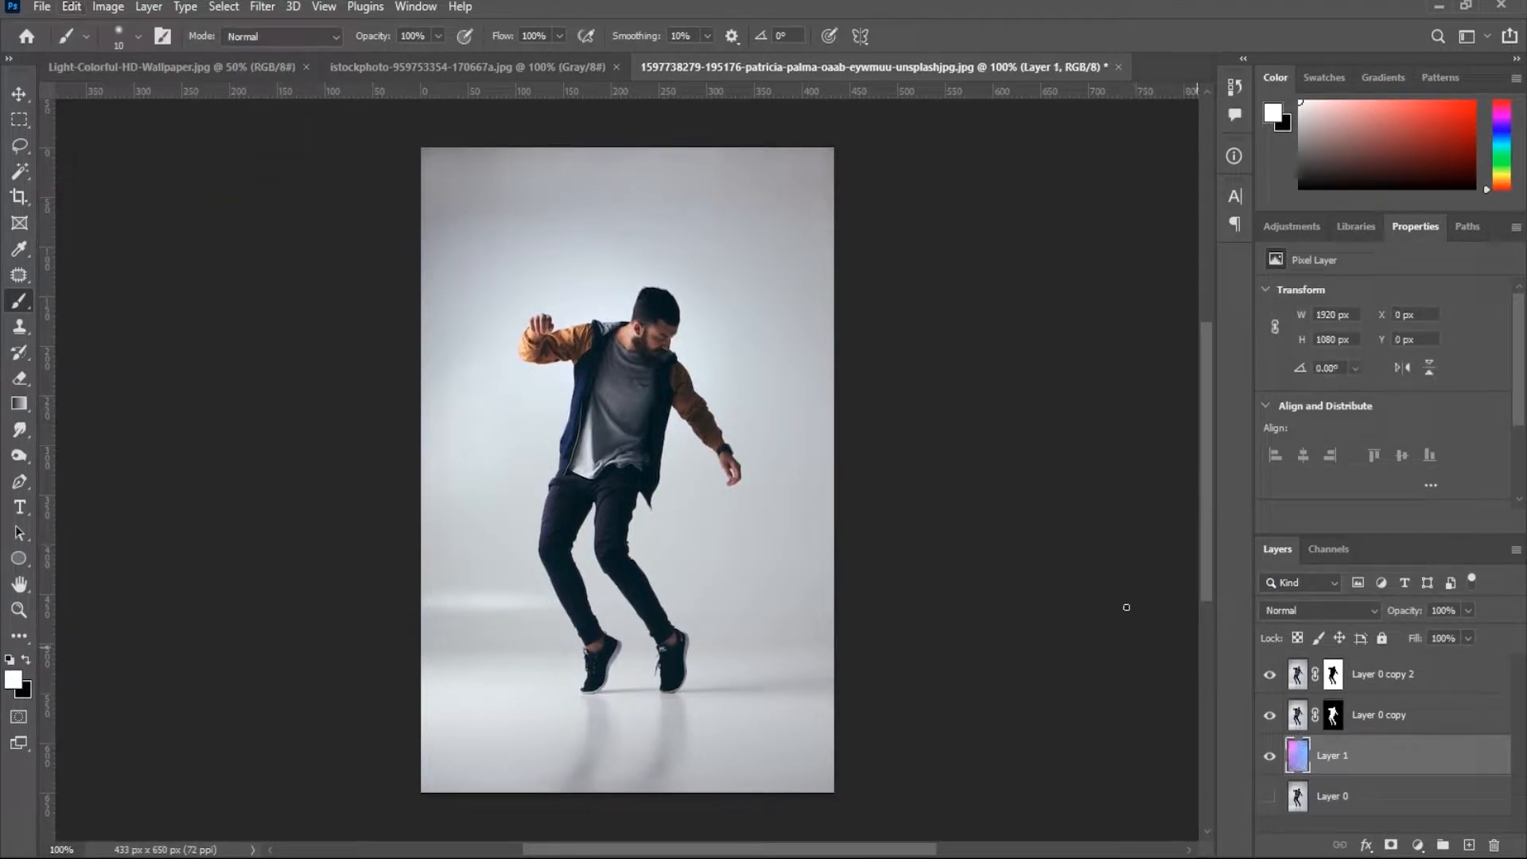
{"action": "left_click", "coordinate": [1333, 675]}
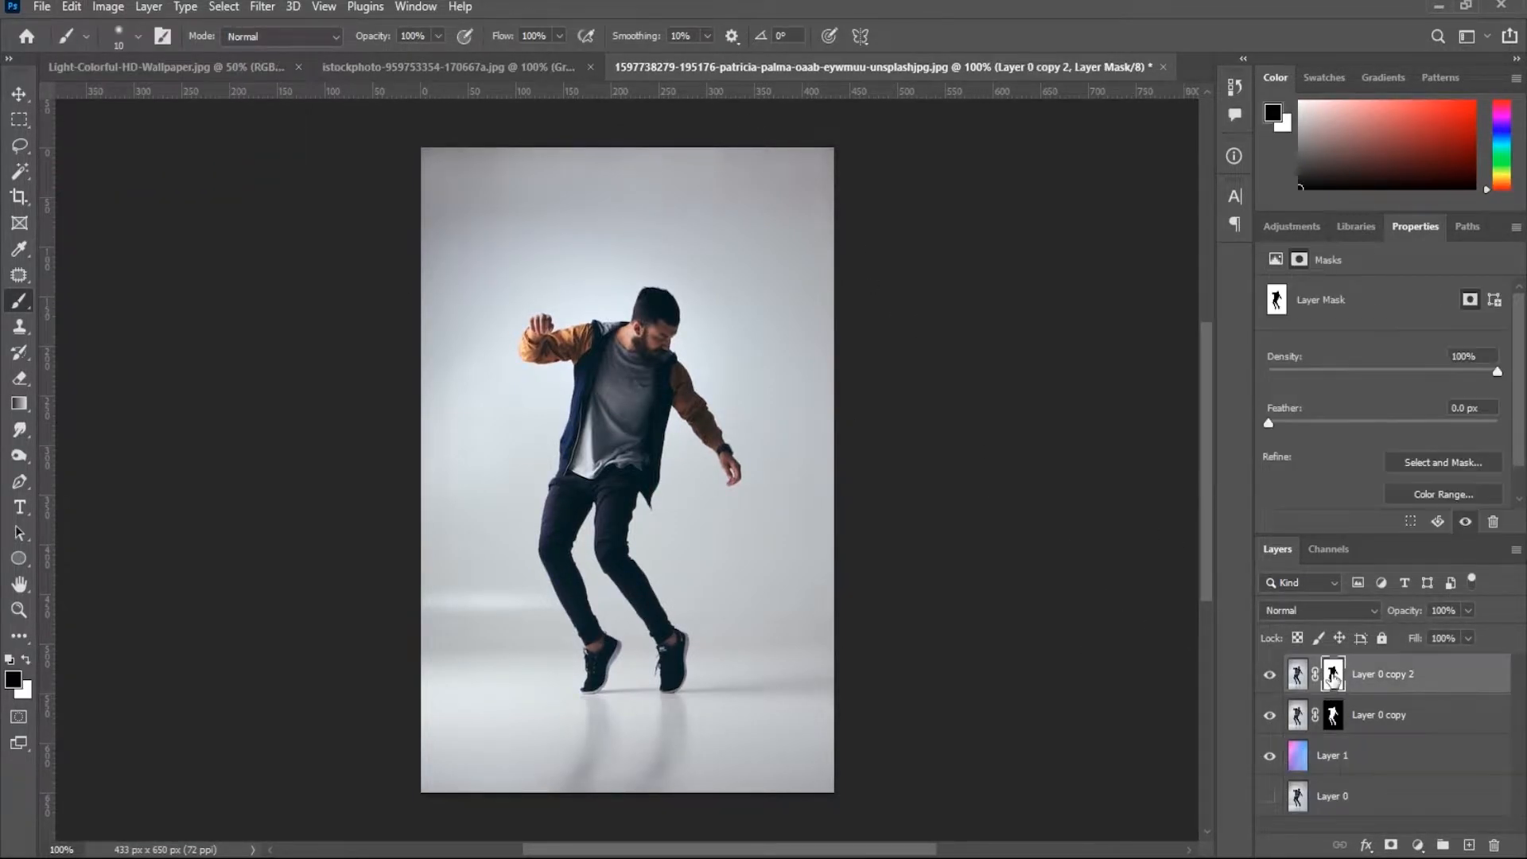
{"action": "left_click", "coordinate": [1318, 611]}
{"action": "left_click", "coordinate": [1272, 451]}
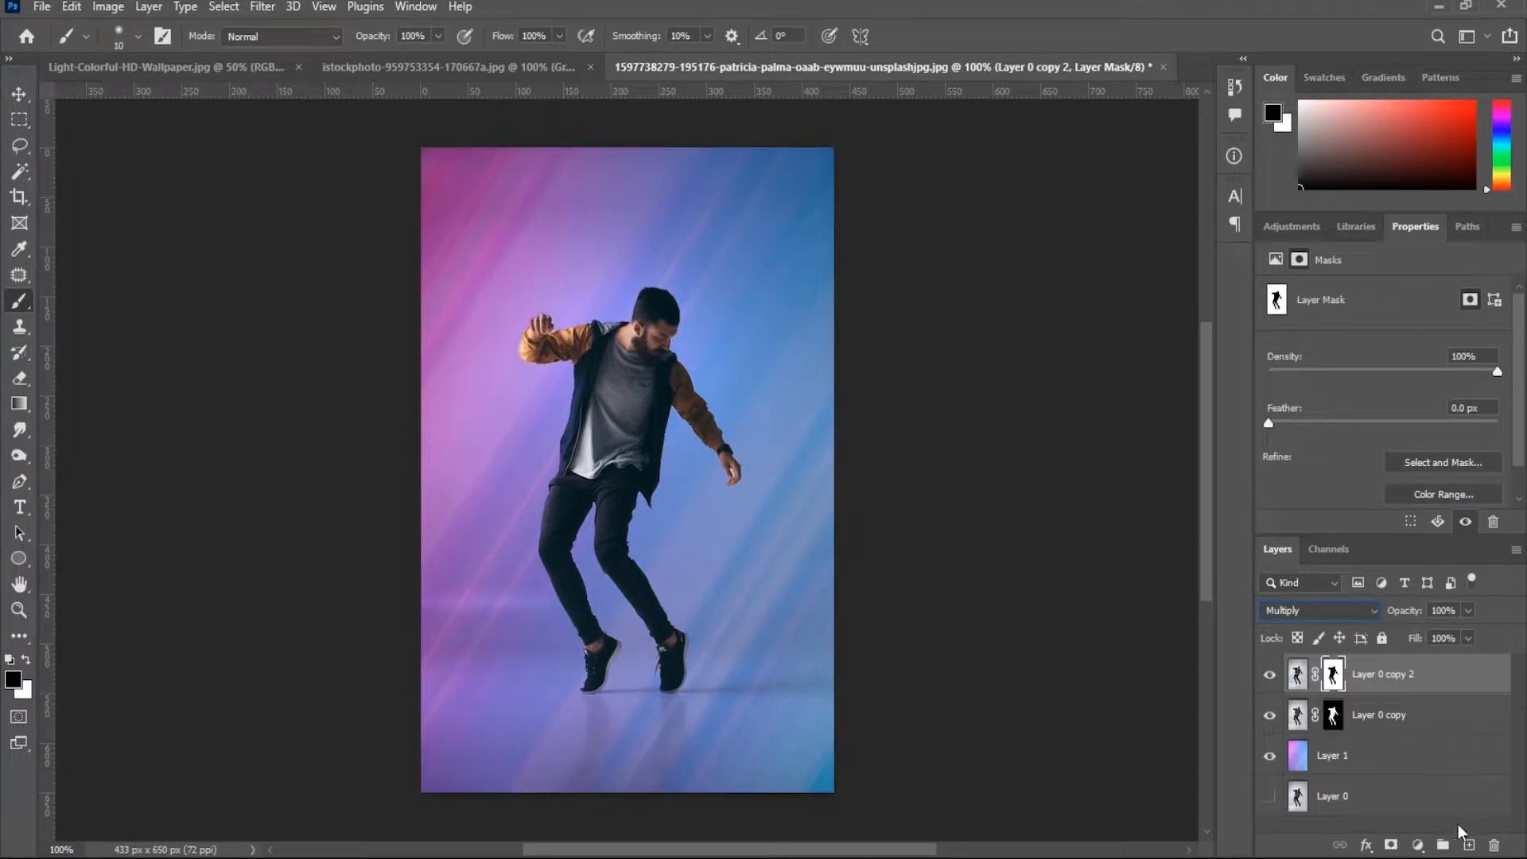
Step: Add a horizontal text layer with the letter "S" in black Algerian Regular over the man
{"action": "left_click", "coordinate": [21, 510]}
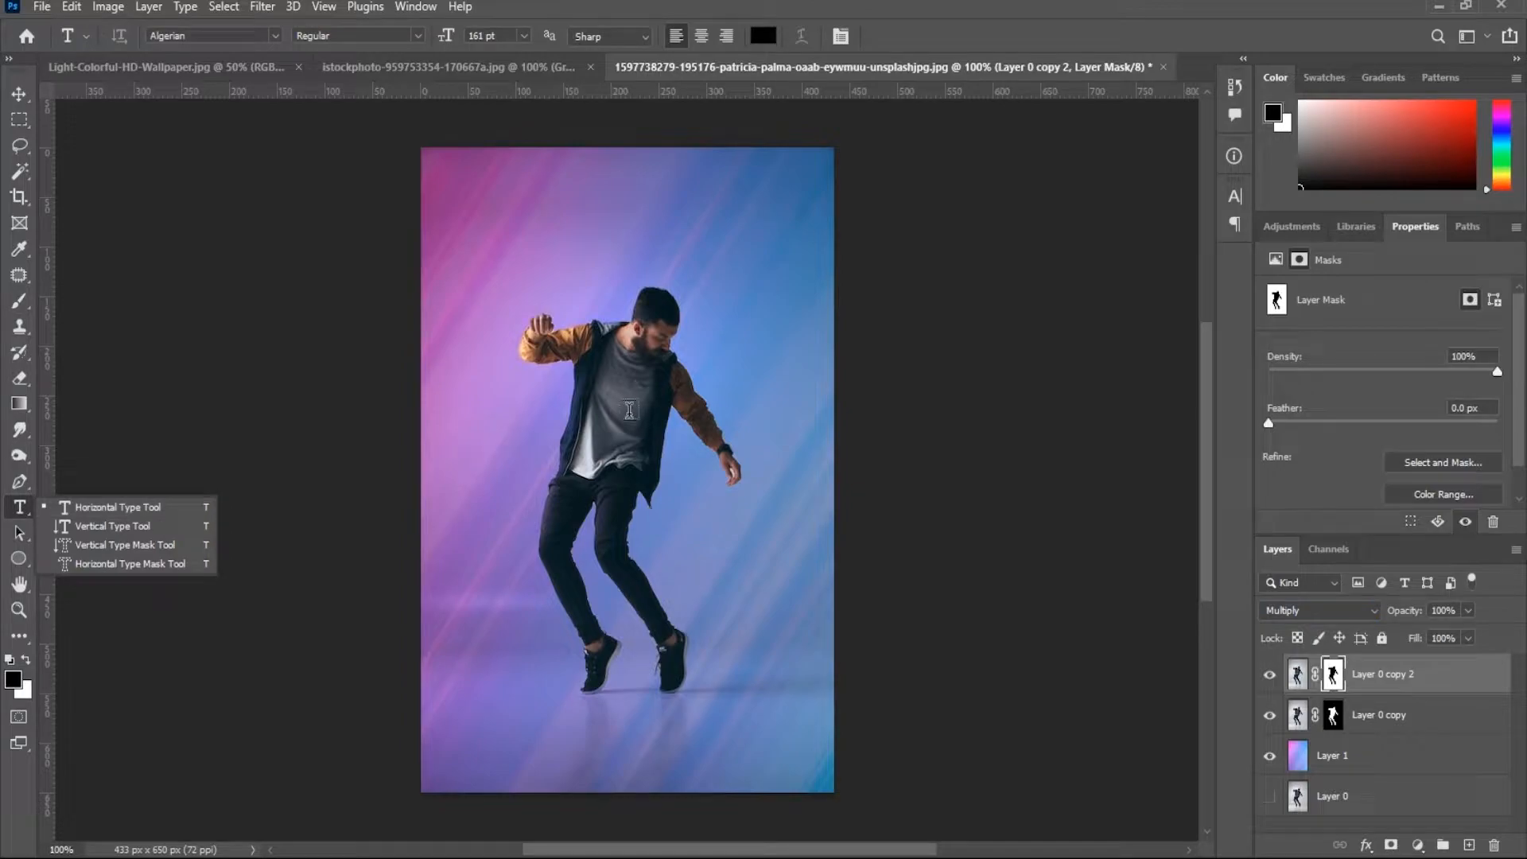
{"action": "left_click", "coordinate": [617, 396]}
{"action": "type", "text": "S"}
{"action": "key", "text": "ctrl+Return"}
{"action": "key", "text": "b"}
Step: Enlarge the S to about 204 pt and center it horizontally over the man
{"action": "left_click", "coordinate": [17, 94]}
{"action": "left_click_drag", "start_coordinate": [676, 288], "coordinate": [692, 485]}
{"action": "key", "text": "ctrl+t"}
{"action": "left_click_drag", "start_coordinate": [756, 253], "coordinate": [817, 168]}
{"action": "left_click_drag", "start_coordinate": [722, 446], "coordinate": [705, 497]}
{"action": "left_click_drag", "start_coordinate": [798, 219], "coordinate": [833, 166]}
{"action": "left_click_drag", "start_coordinate": [743, 489], "coordinate": [726, 511]}
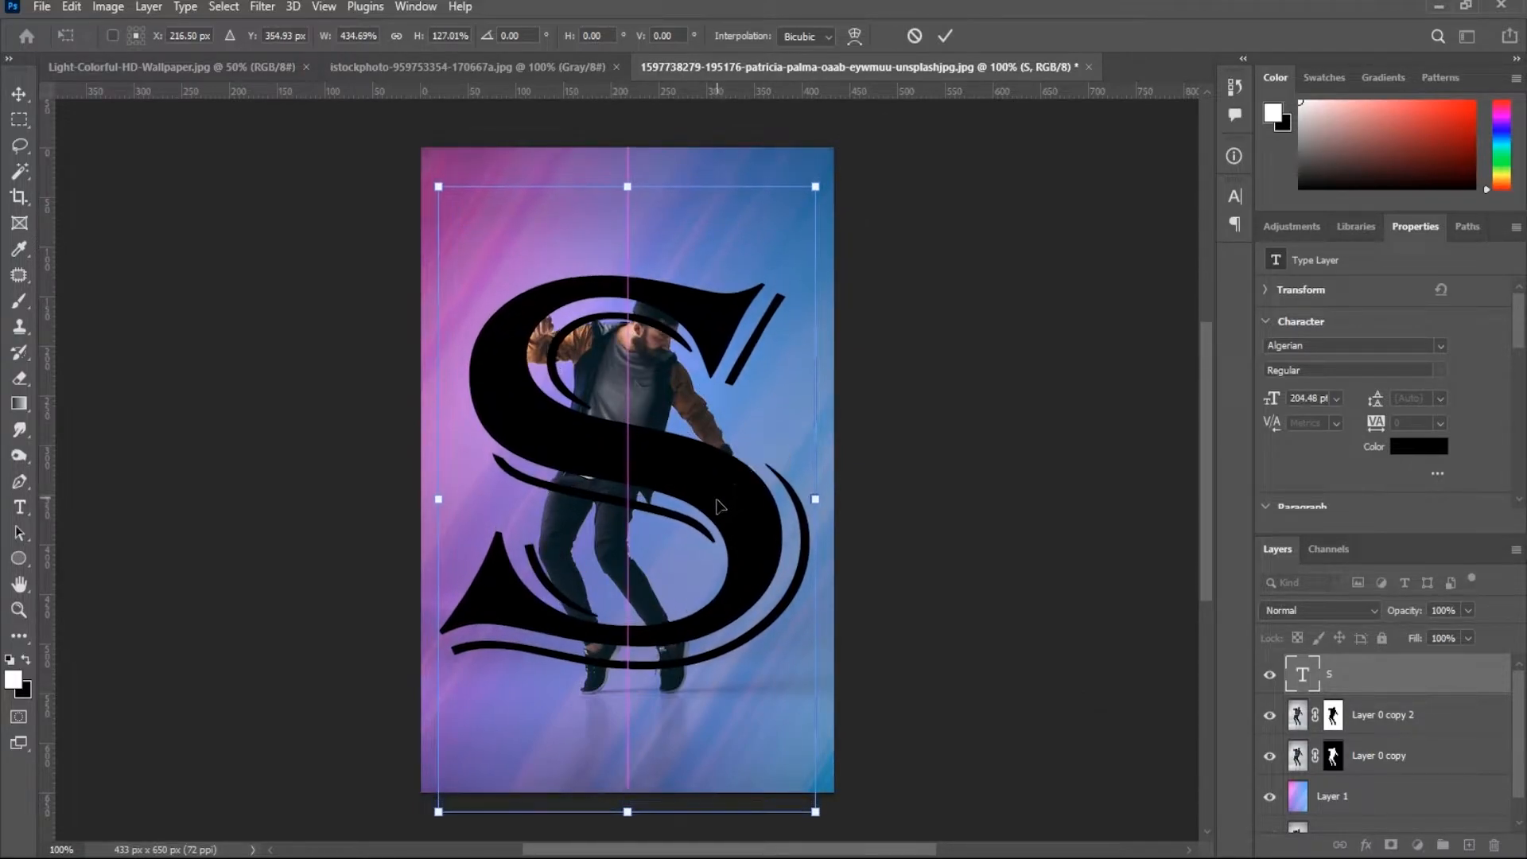
{"action": "left_click", "coordinate": [945, 36]}
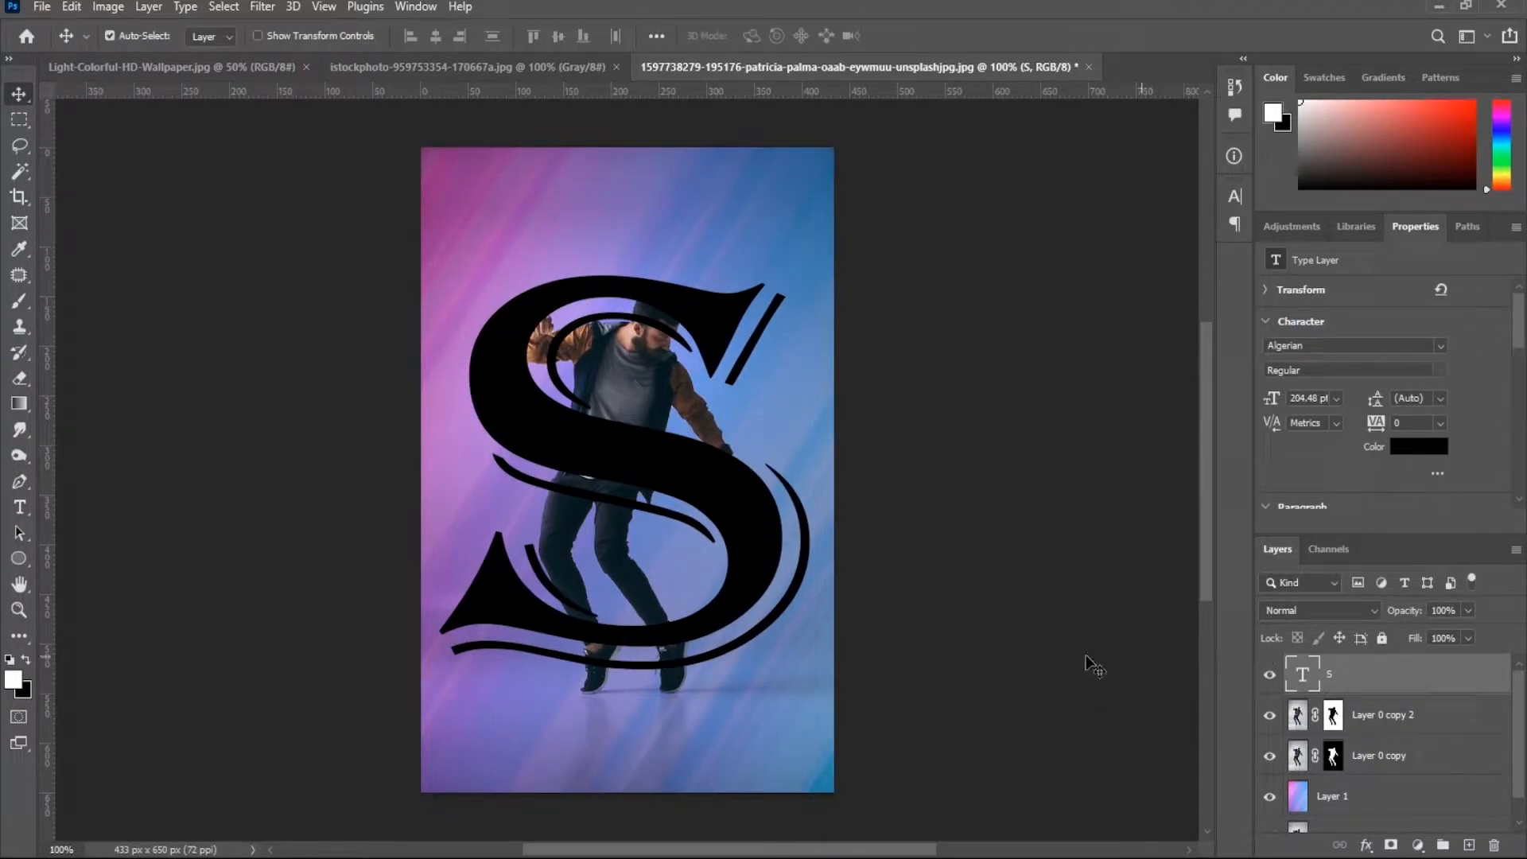
Step: Convert the S text layer to a shape
{"action": "key", "text": "p"}
{"action": "right_click", "coordinate": [1475, 680]}
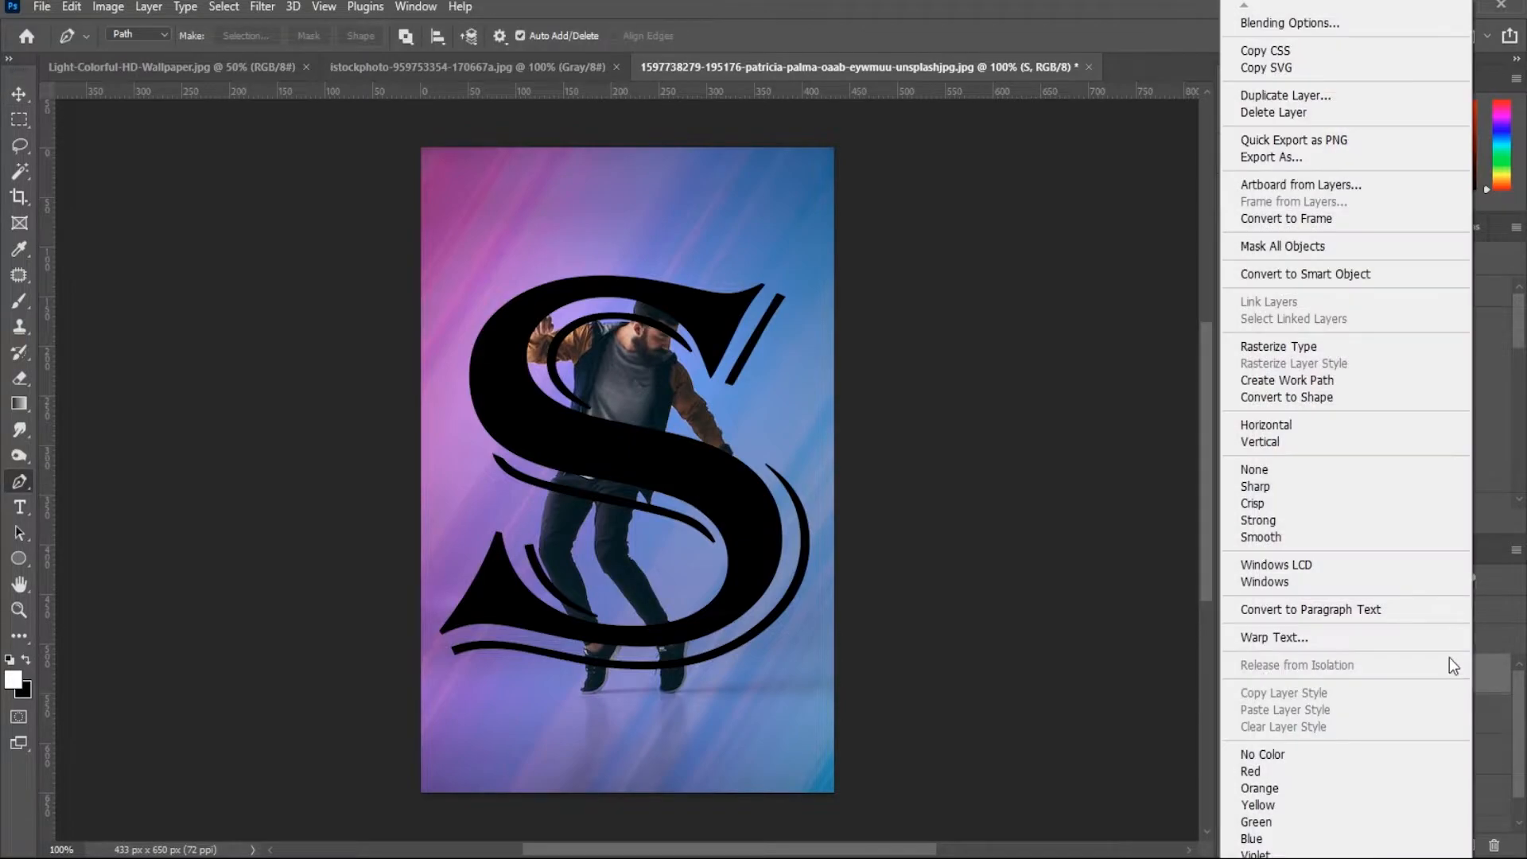
{"action": "left_click", "coordinate": [1327, 400]}
{"action": "right_click", "coordinate": [611, 449]}
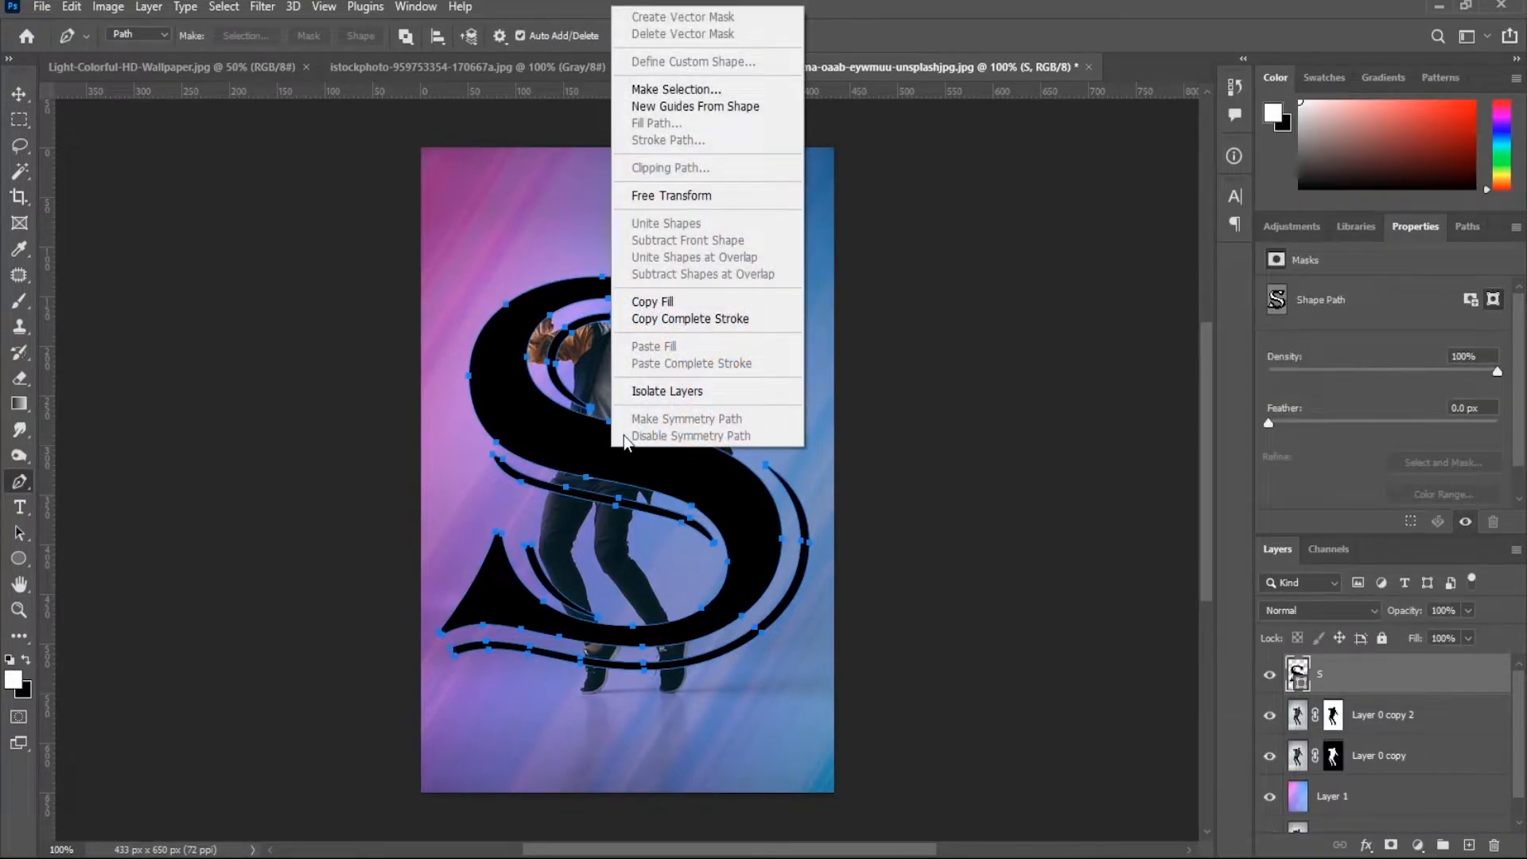
{"action": "left_click", "coordinate": [932, 58]}
Step: Remove the S shape's fill and give it a white stroke about 5.07 px wide
{"action": "left_click", "coordinate": [19, 558]}
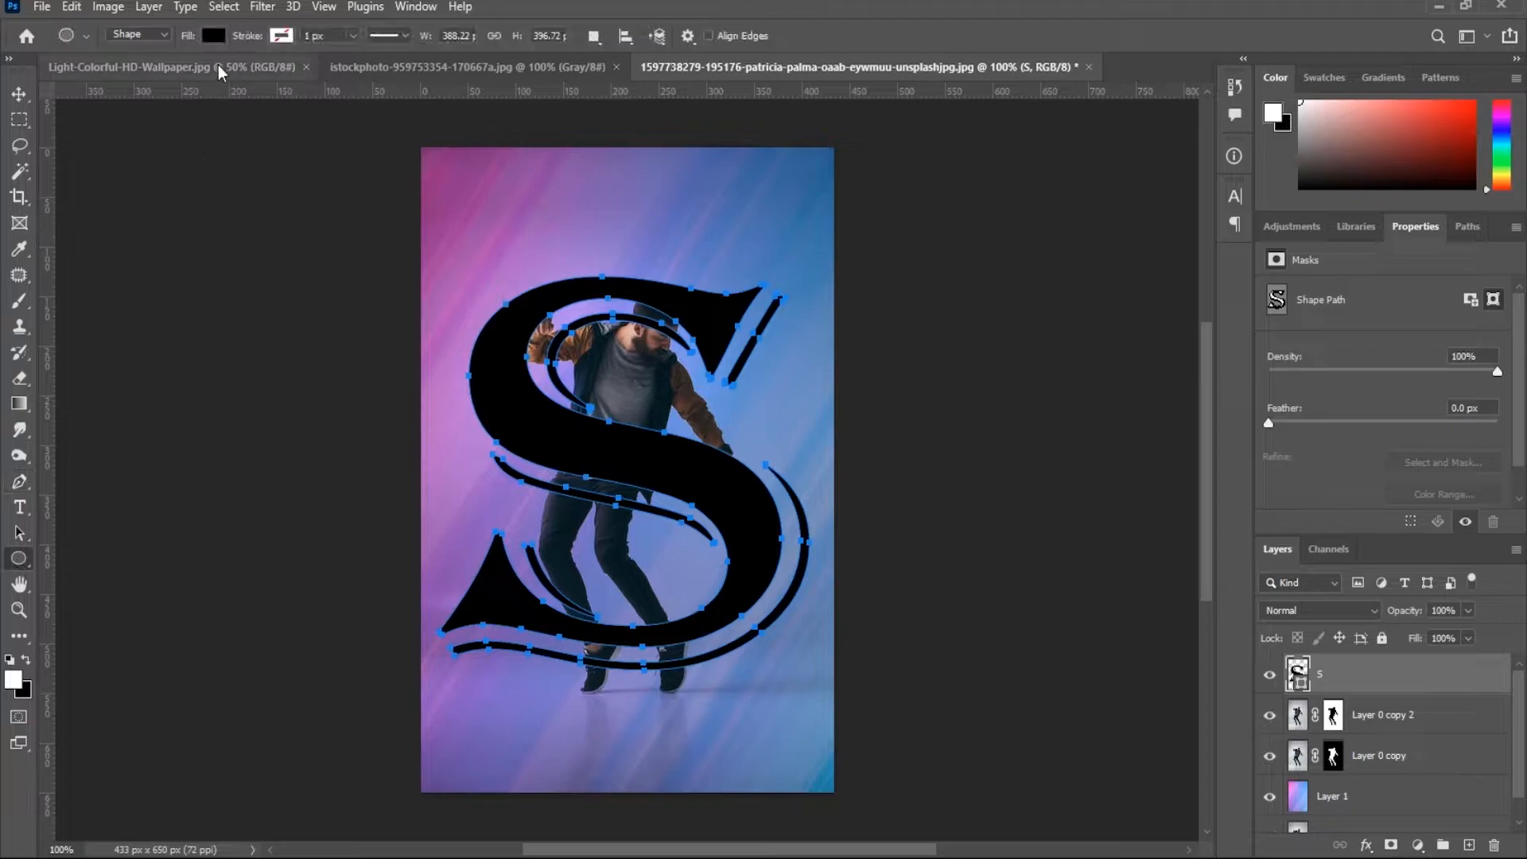
{"action": "left_click", "coordinate": [214, 35]}
{"action": "left_click", "coordinate": [102, 73]}
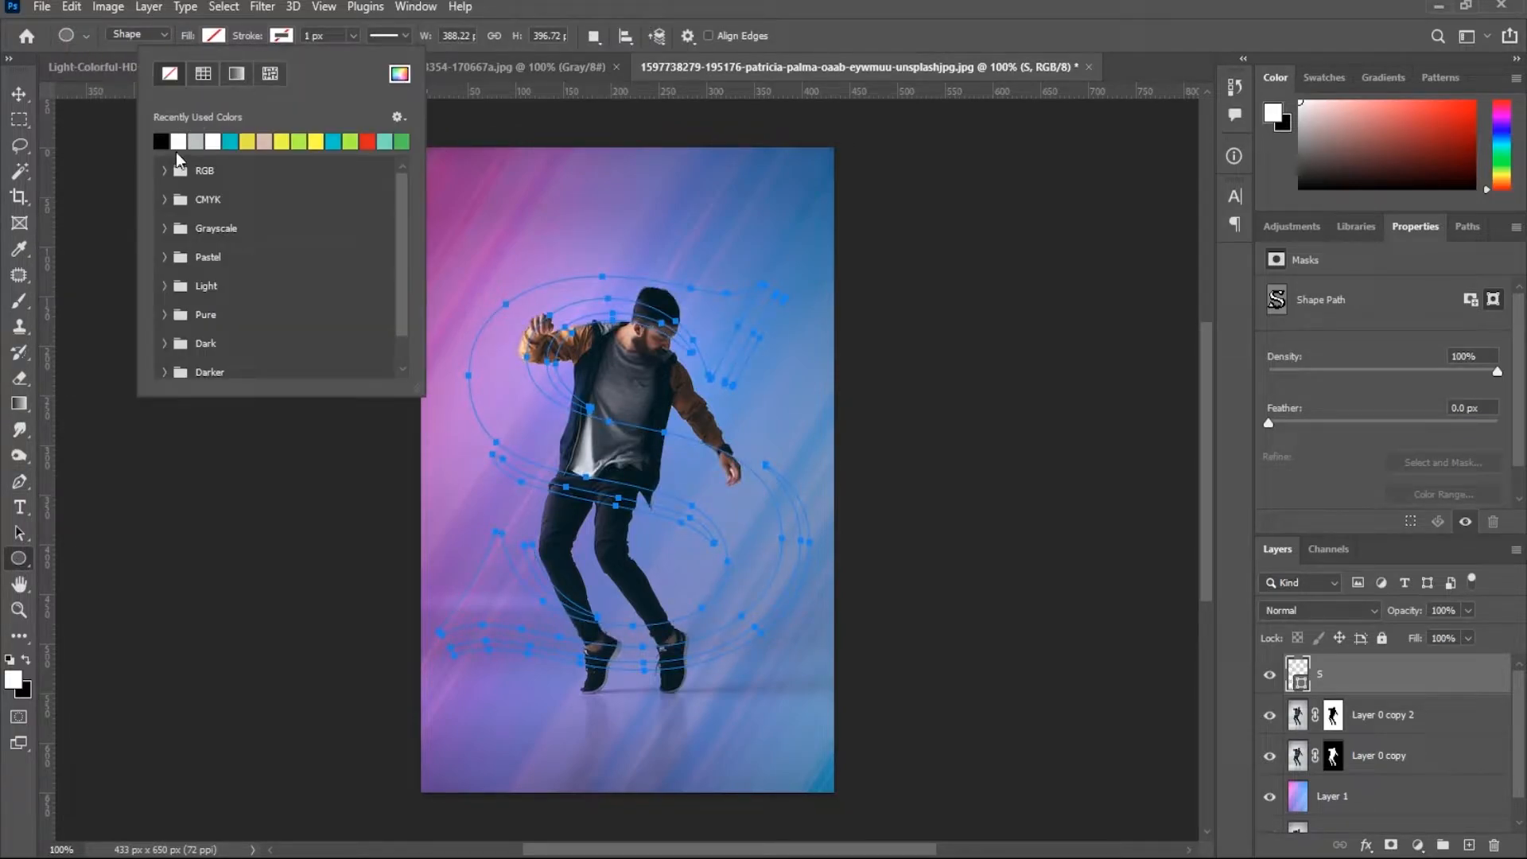
{"action": "left_click", "coordinate": [853, 47]}
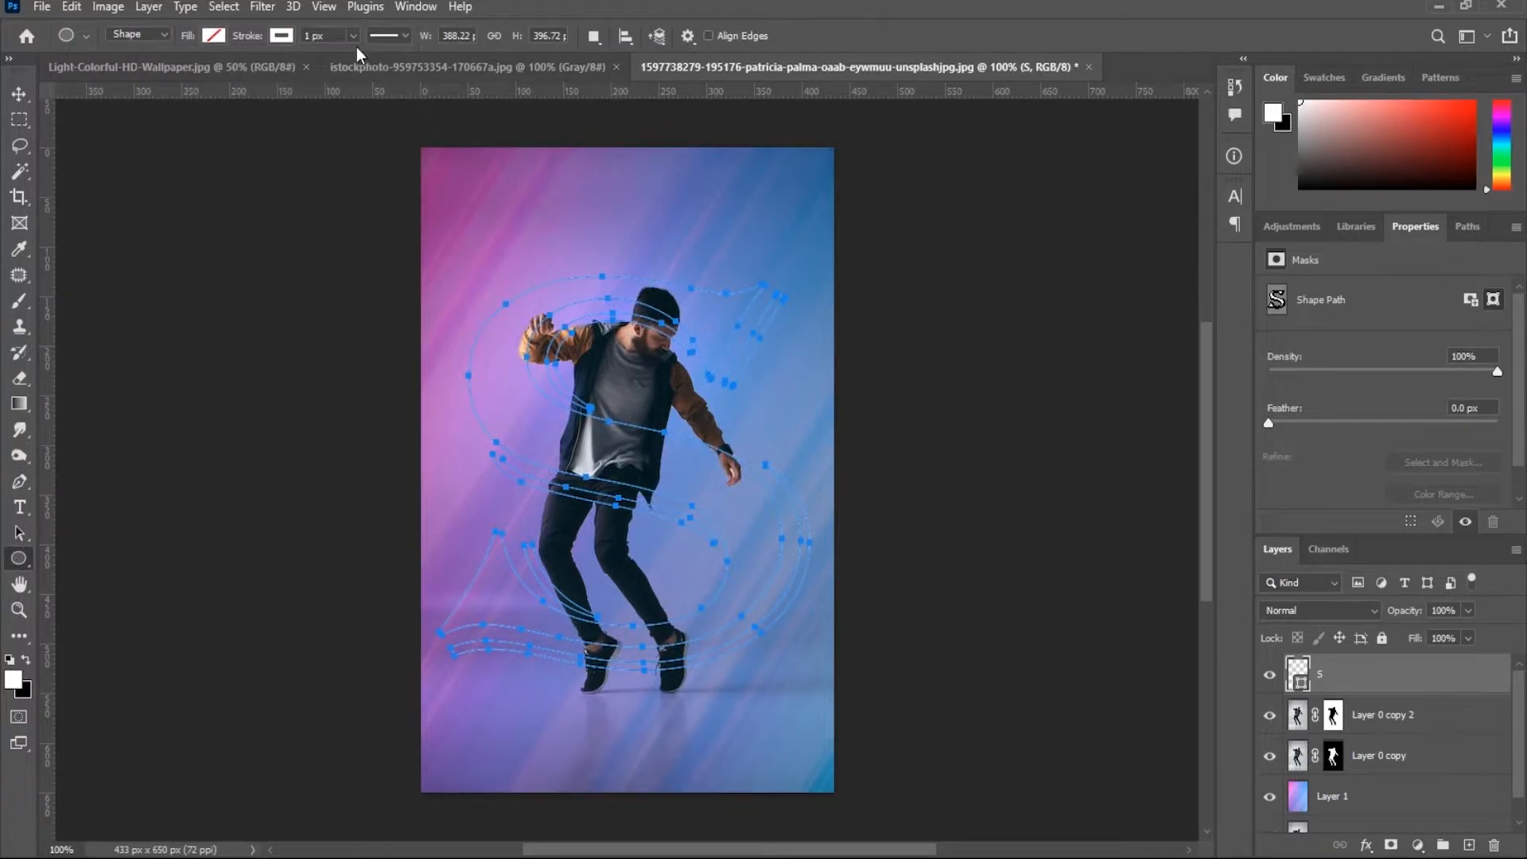
{"action": "left_click_drag", "start_coordinate": [364, 60], "coordinate": [358, 59]}
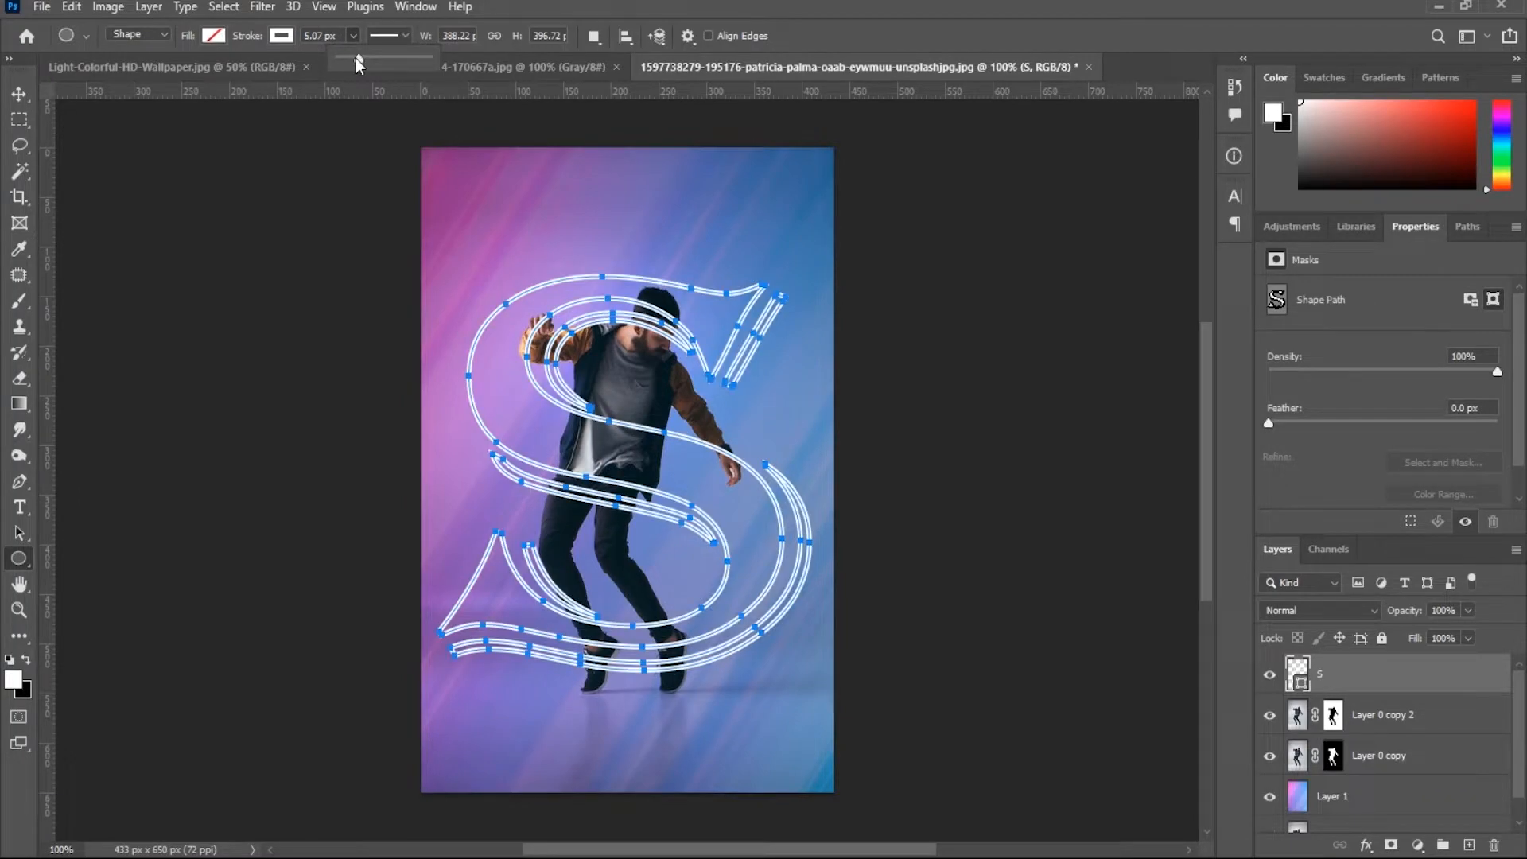
{"action": "left_click", "coordinate": [827, 33]}
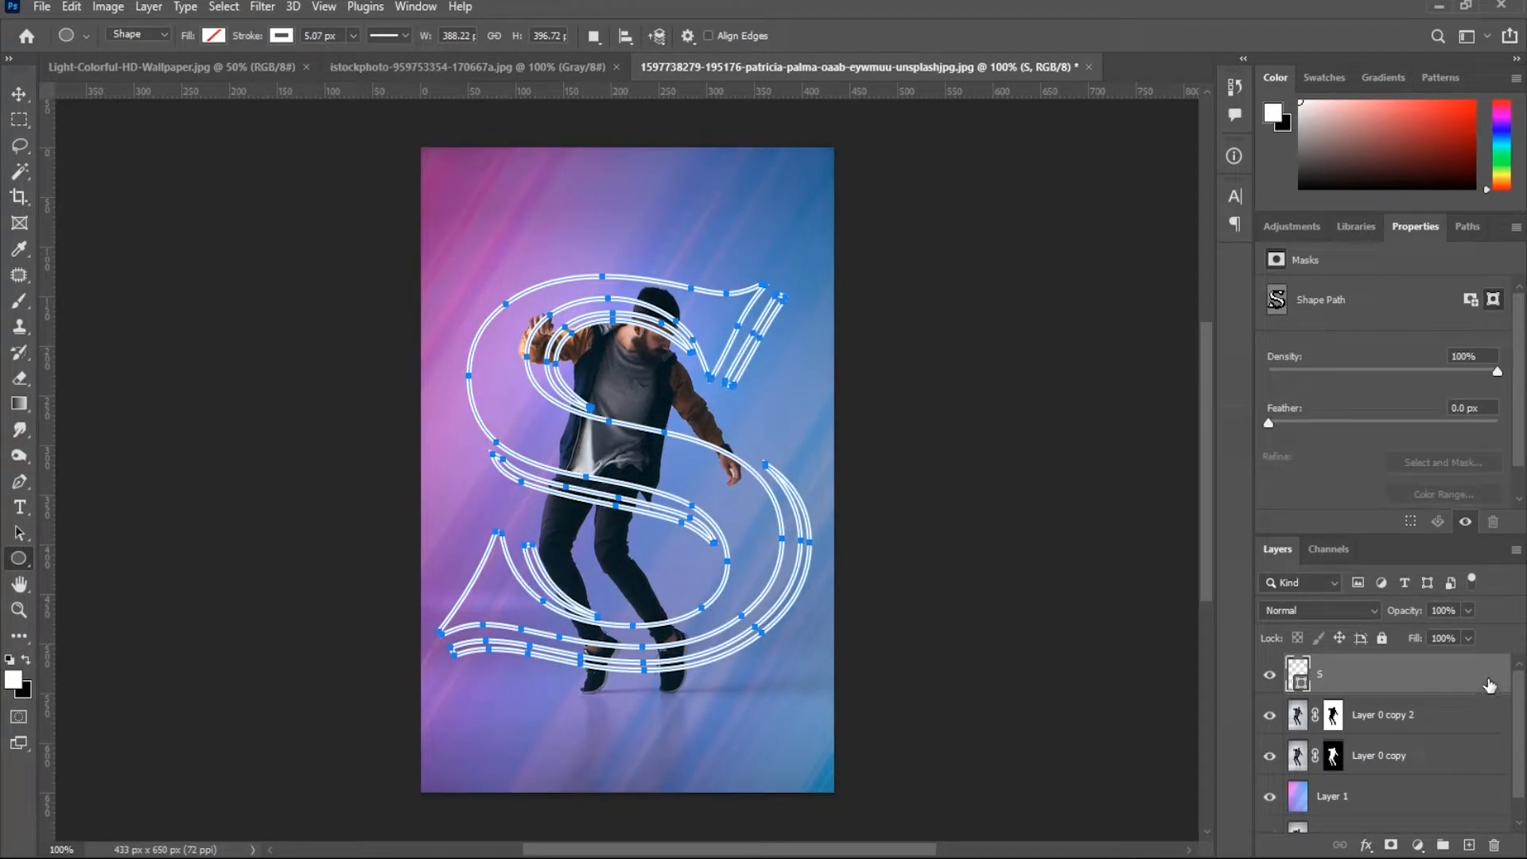
Step: Duplicate the S shape layer and hide the copy
{"action": "key", "text": "ctrl+j"}
{"action": "left_click", "coordinate": [1270, 675]}
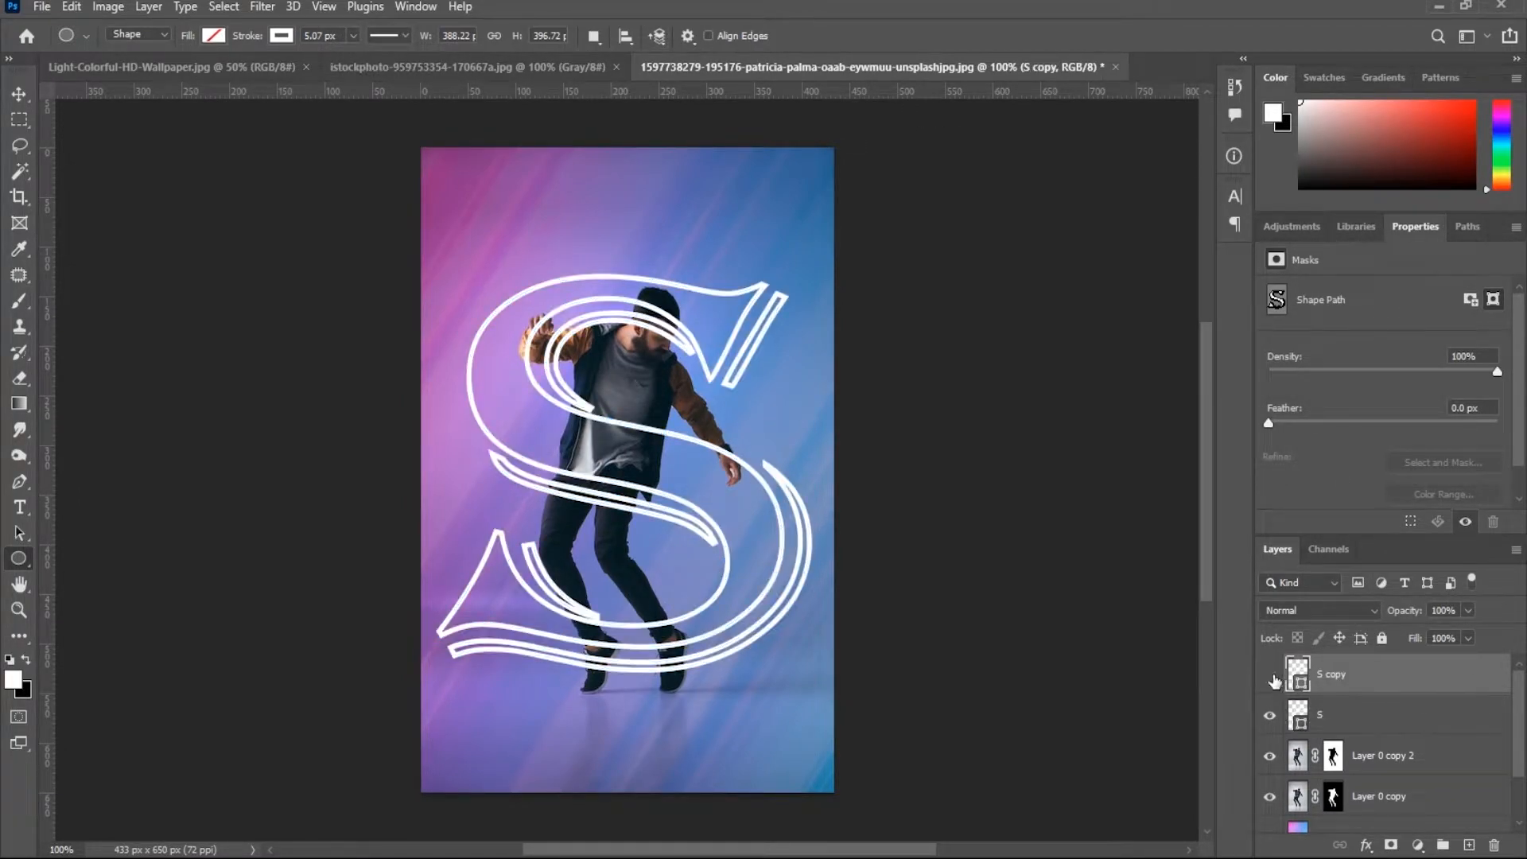
Step: Apply a Gaussian Blur of 1.8 pixels to the original S layer as a smart object, and show the S copy layer
{"action": "left_click", "coordinate": [1356, 718]}
{"action": "left_click", "coordinate": [262, 7]}
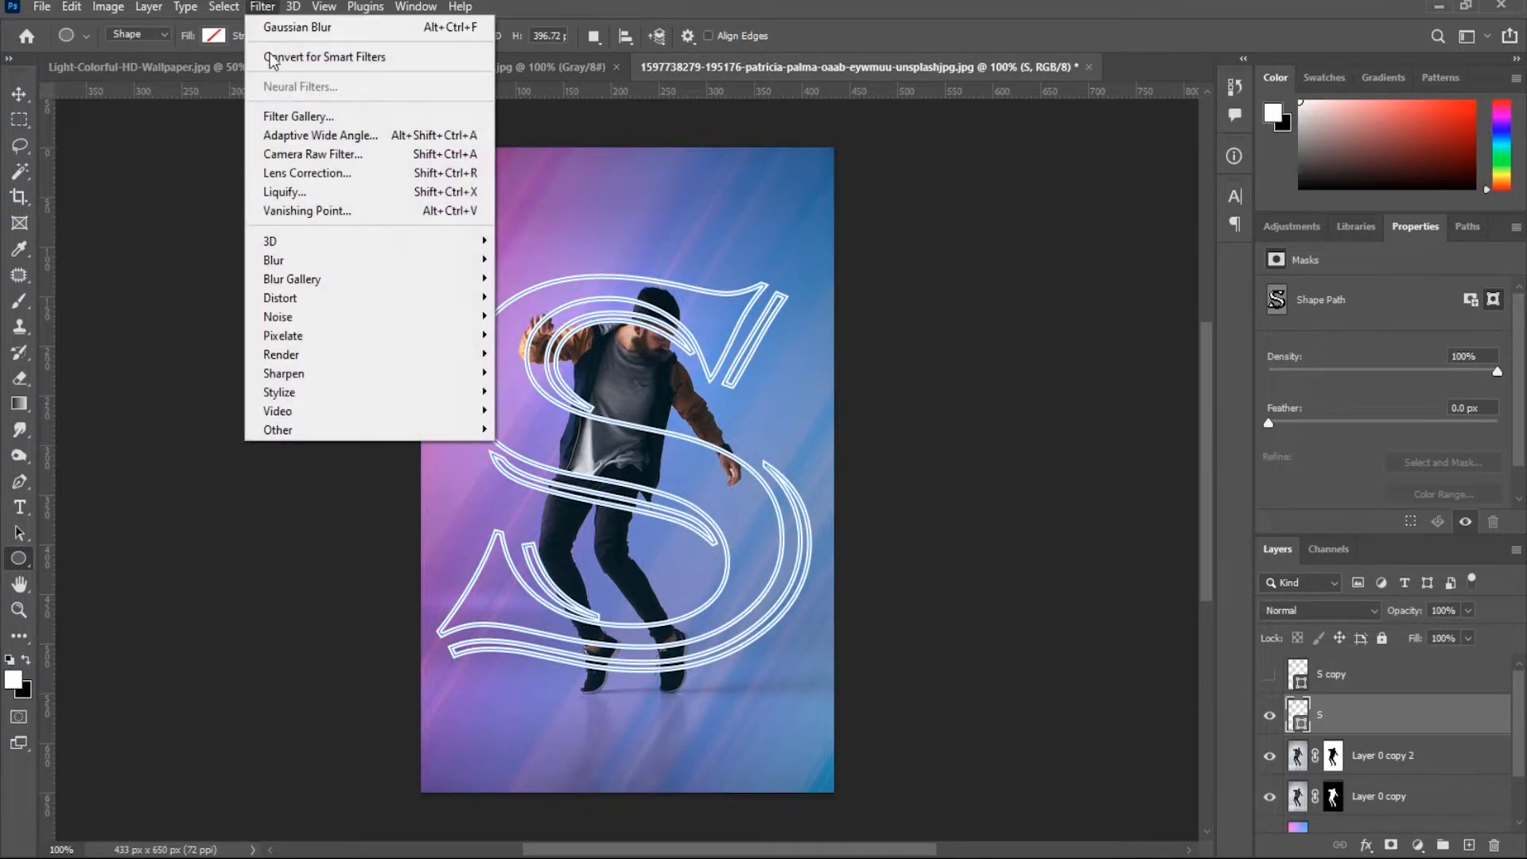
{"action": "mouse_move", "coordinate": [447, 260]}
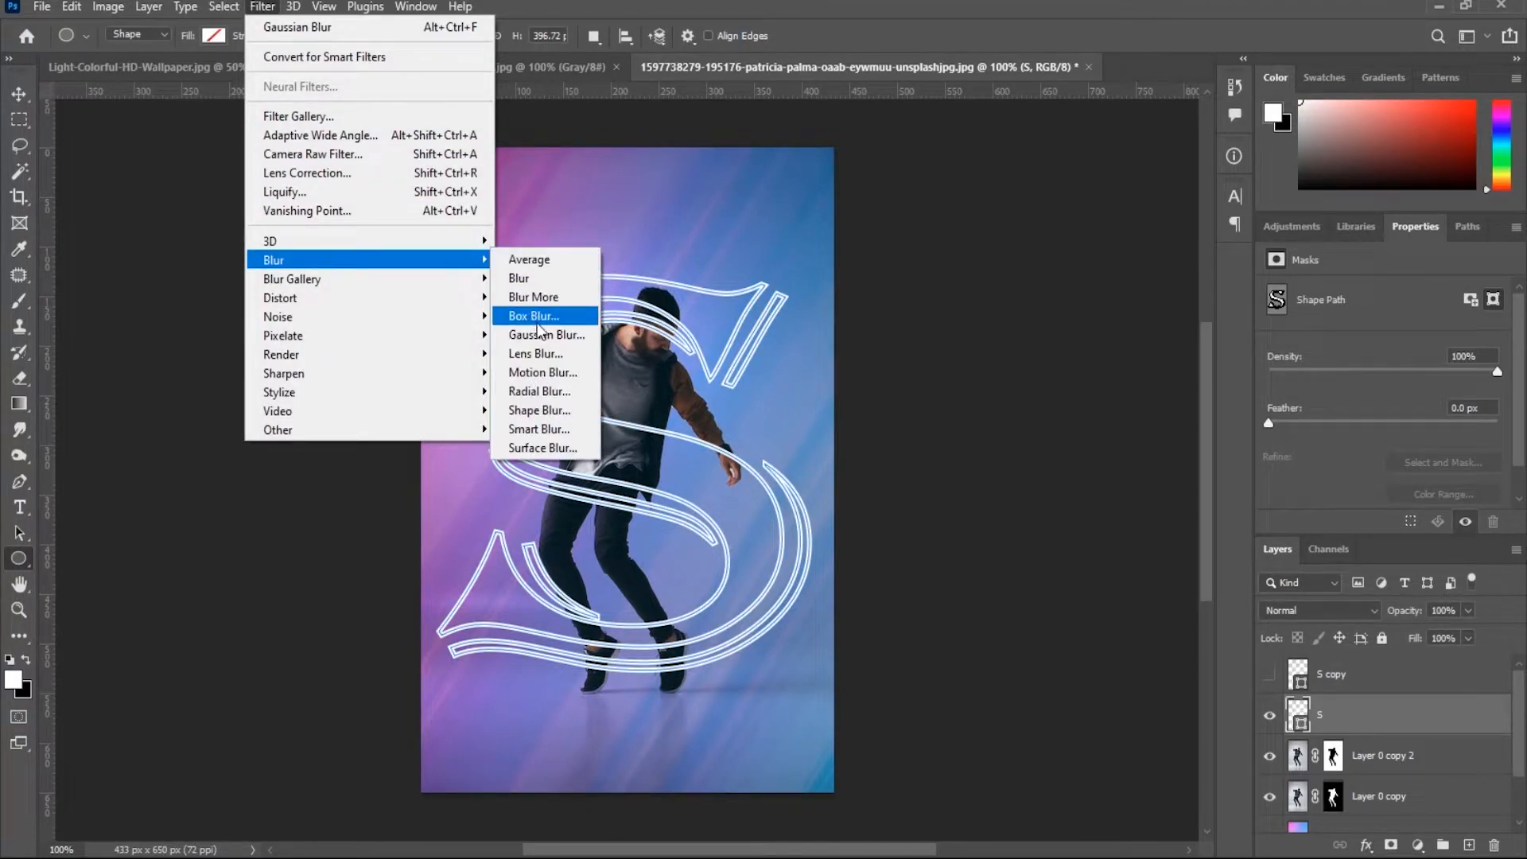
{"action": "left_click", "coordinate": [548, 336]}
{"action": "left_click", "coordinate": [753, 331]}
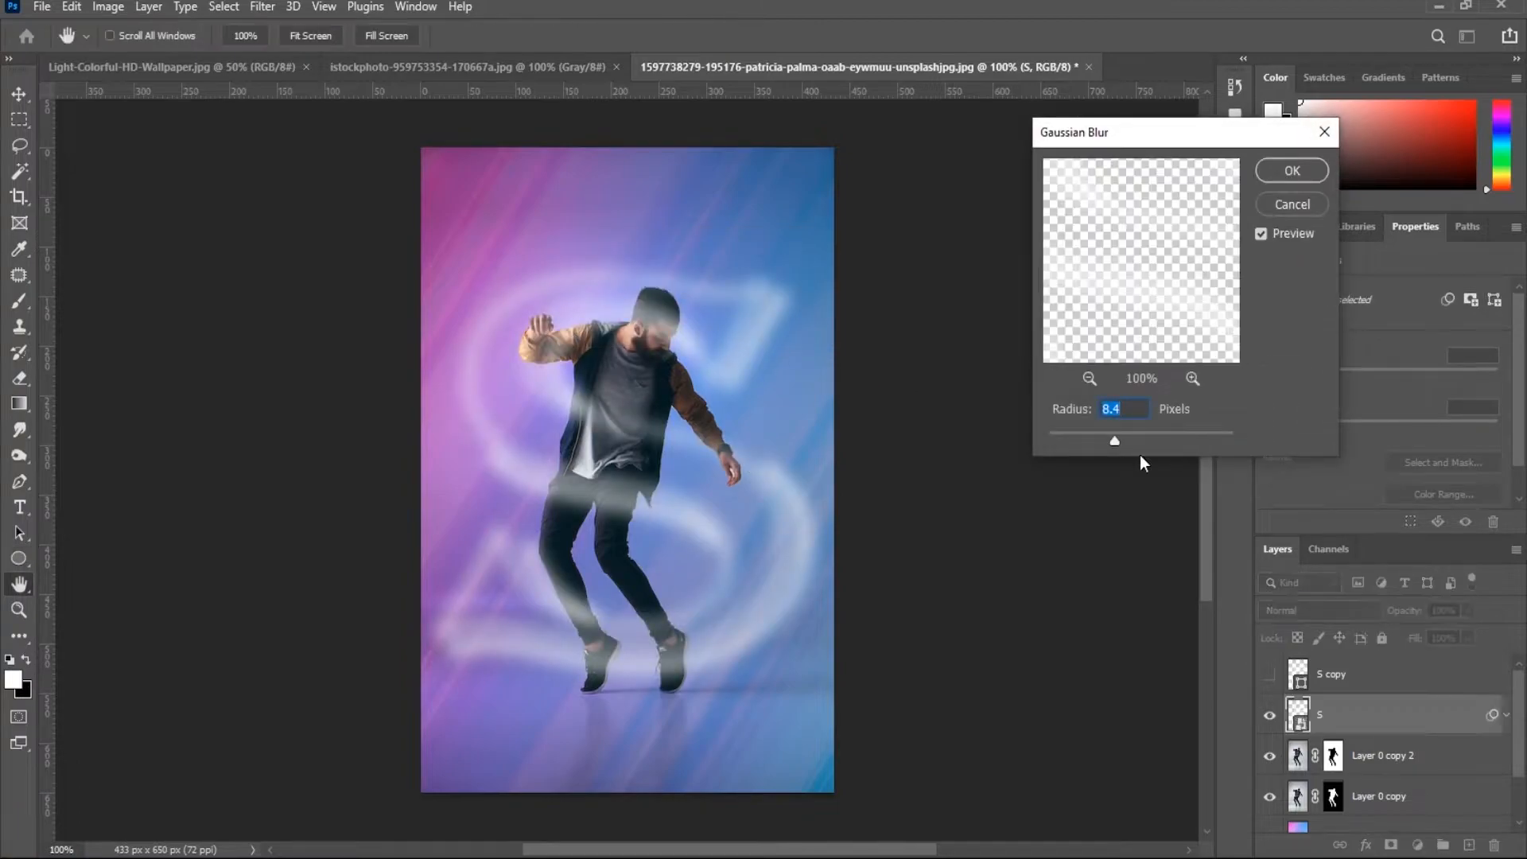
{"action": "left_click_drag", "start_coordinate": [1118, 447], "coordinate": [1067, 436]}
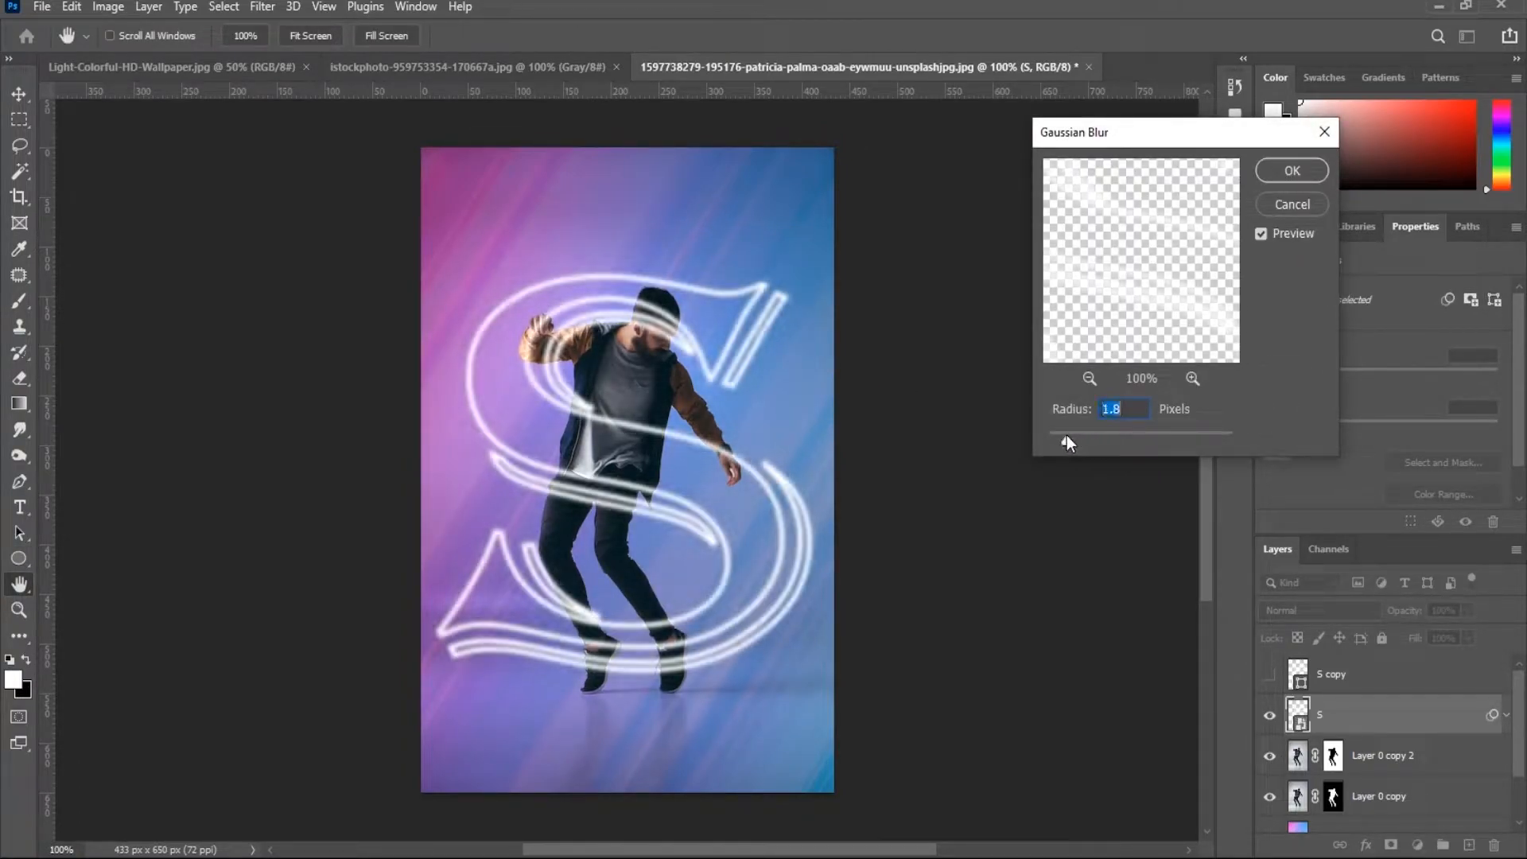
{"action": "left_click", "coordinate": [1292, 170]}
{"action": "left_click", "coordinate": [1270, 678]}
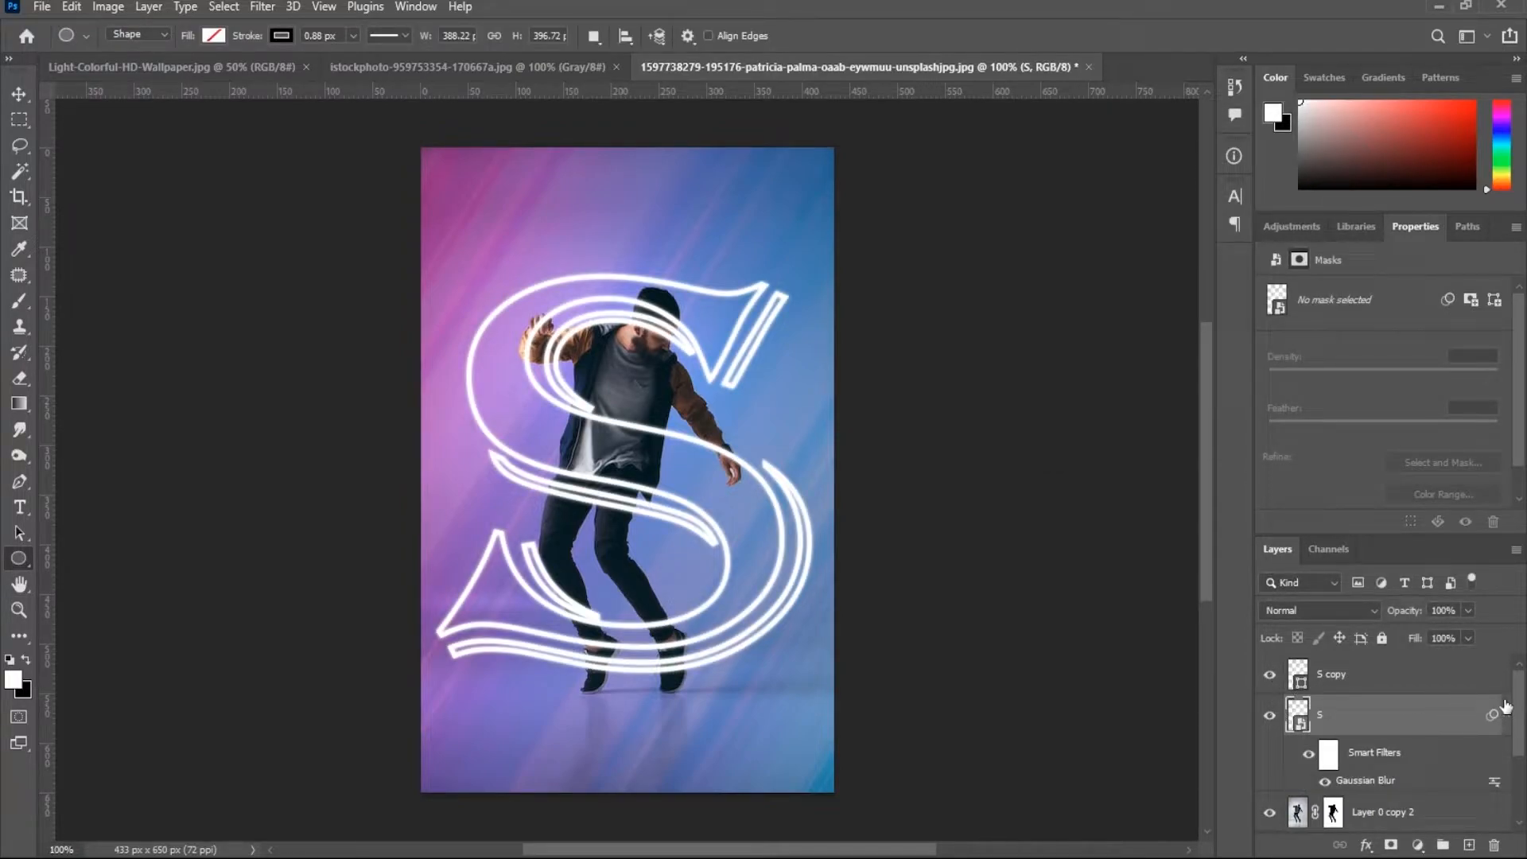
{"action": "left_click", "coordinate": [1269, 719]}
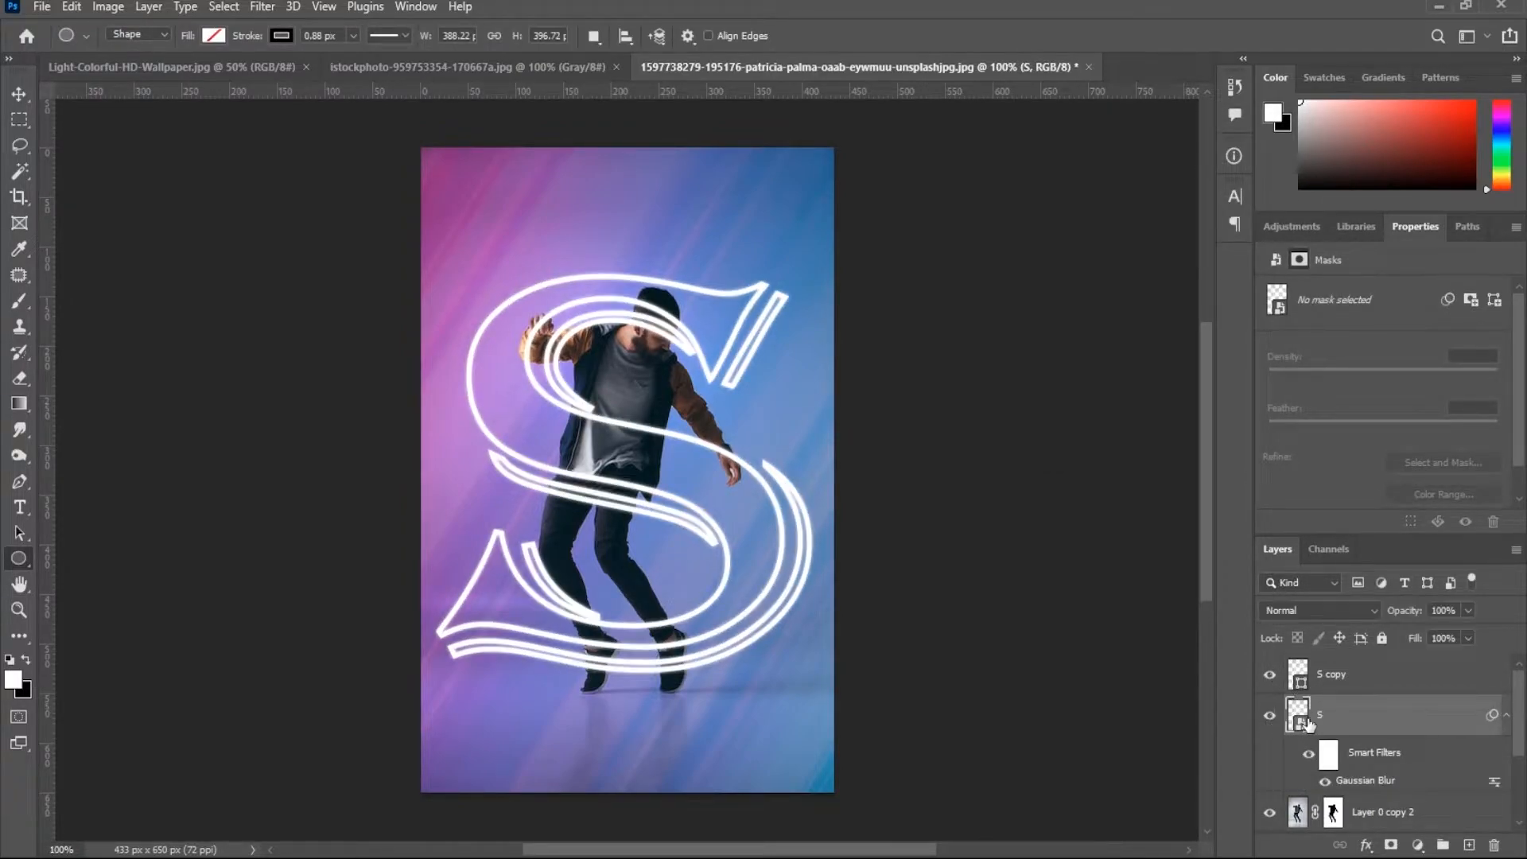
Step: Add Stroke, Inner Shadow and Inner Glow layer styles with their preset settings to the S copy layer
{"action": "left_click", "coordinate": [1471, 682]}
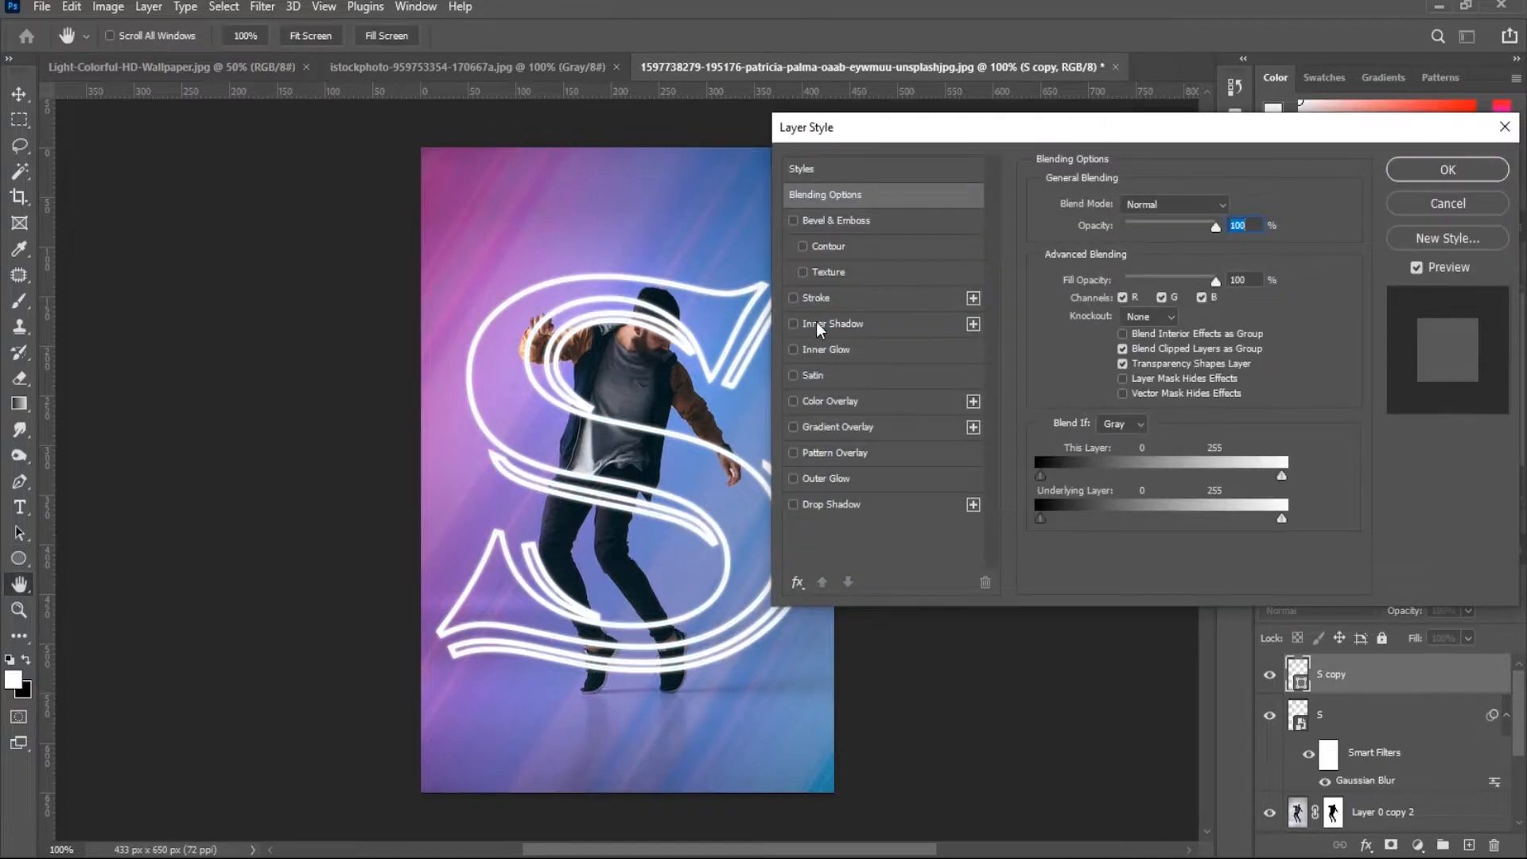
{"action": "left_click", "coordinate": [813, 304]}
{"action": "left_click_drag", "start_coordinate": [977, 131], "coordinate": [1090, 119]}
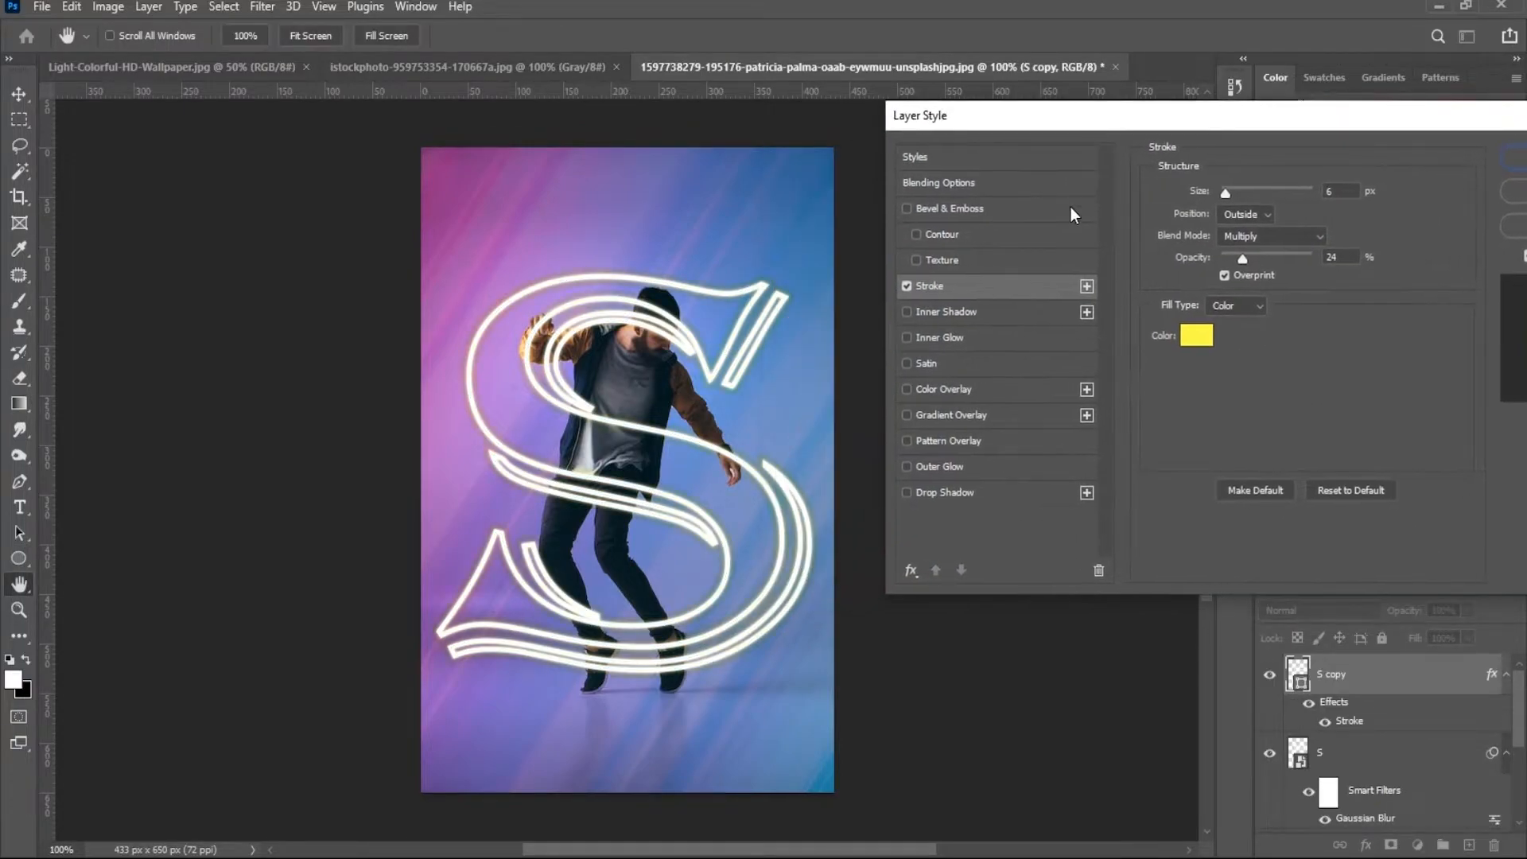
{"action": "left_click", "coordinate": [939, 312]}
{"action": "left_click", "coordinate": [908, 338]}
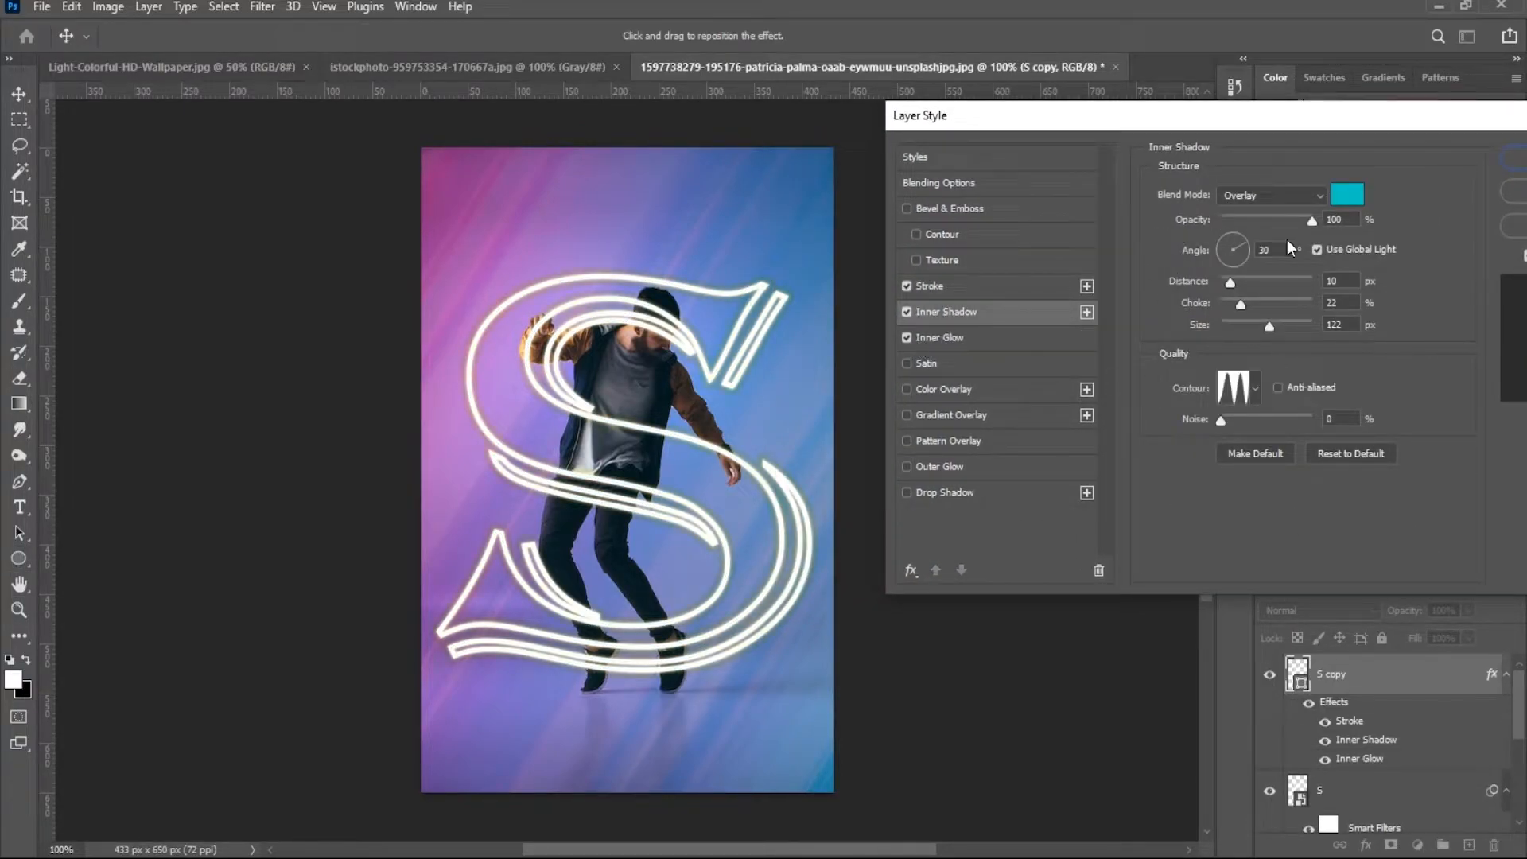
Step: Add a low-opacity Outer Glow and a Drop Shadow to the S copy layer, and apply the layer styles
{"action": "left_click", "coordinate": [940, 468]}
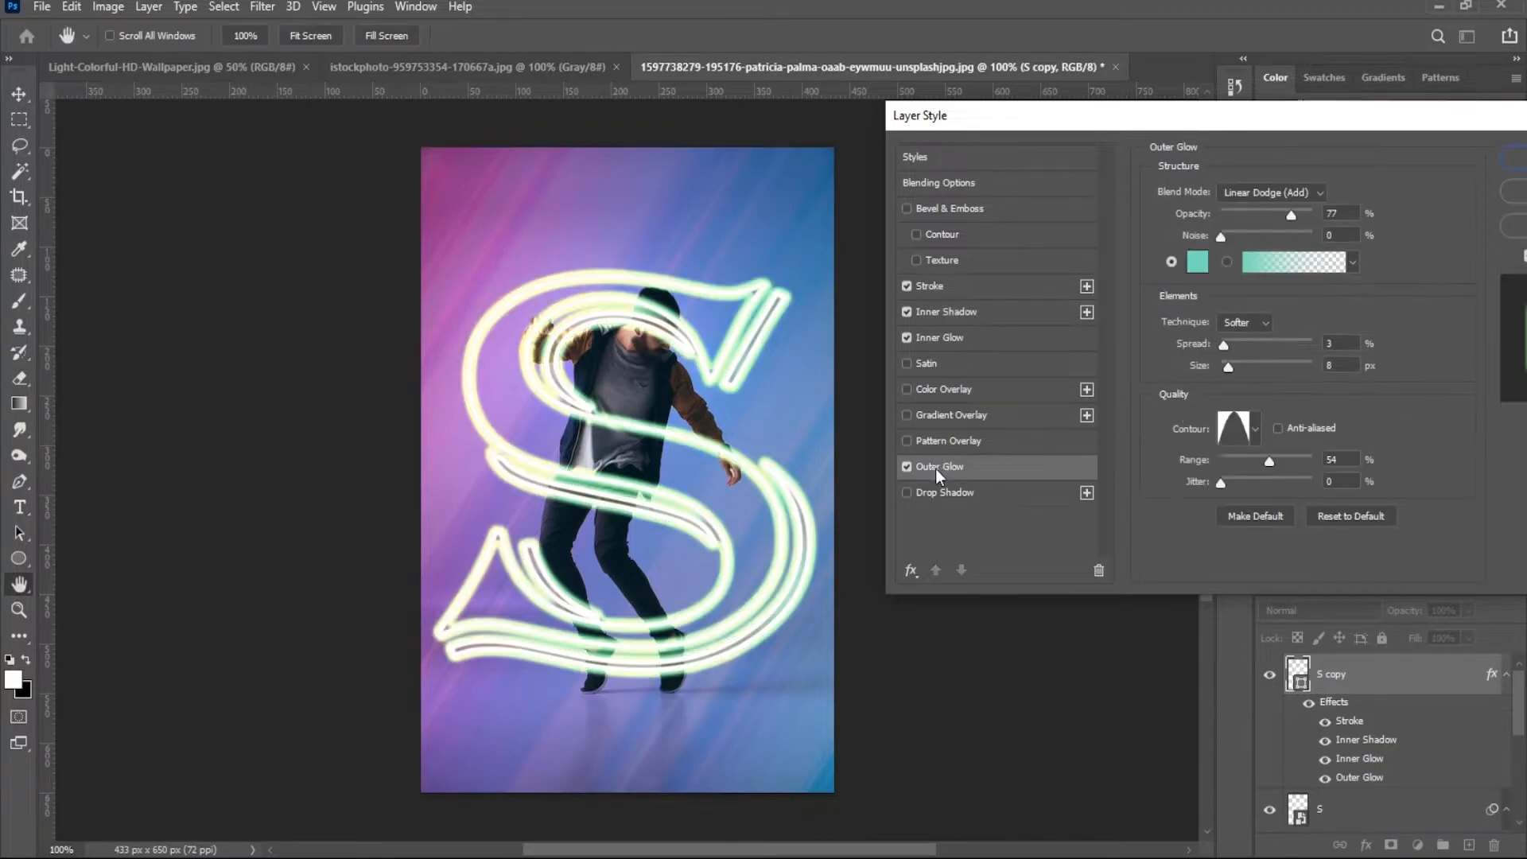
{"action": "left_click_drag", "start_coordinate": [1289, 218], "coordinate": [1225, 224]}
{"action": "left_click", "coordinate": [947, 493]}
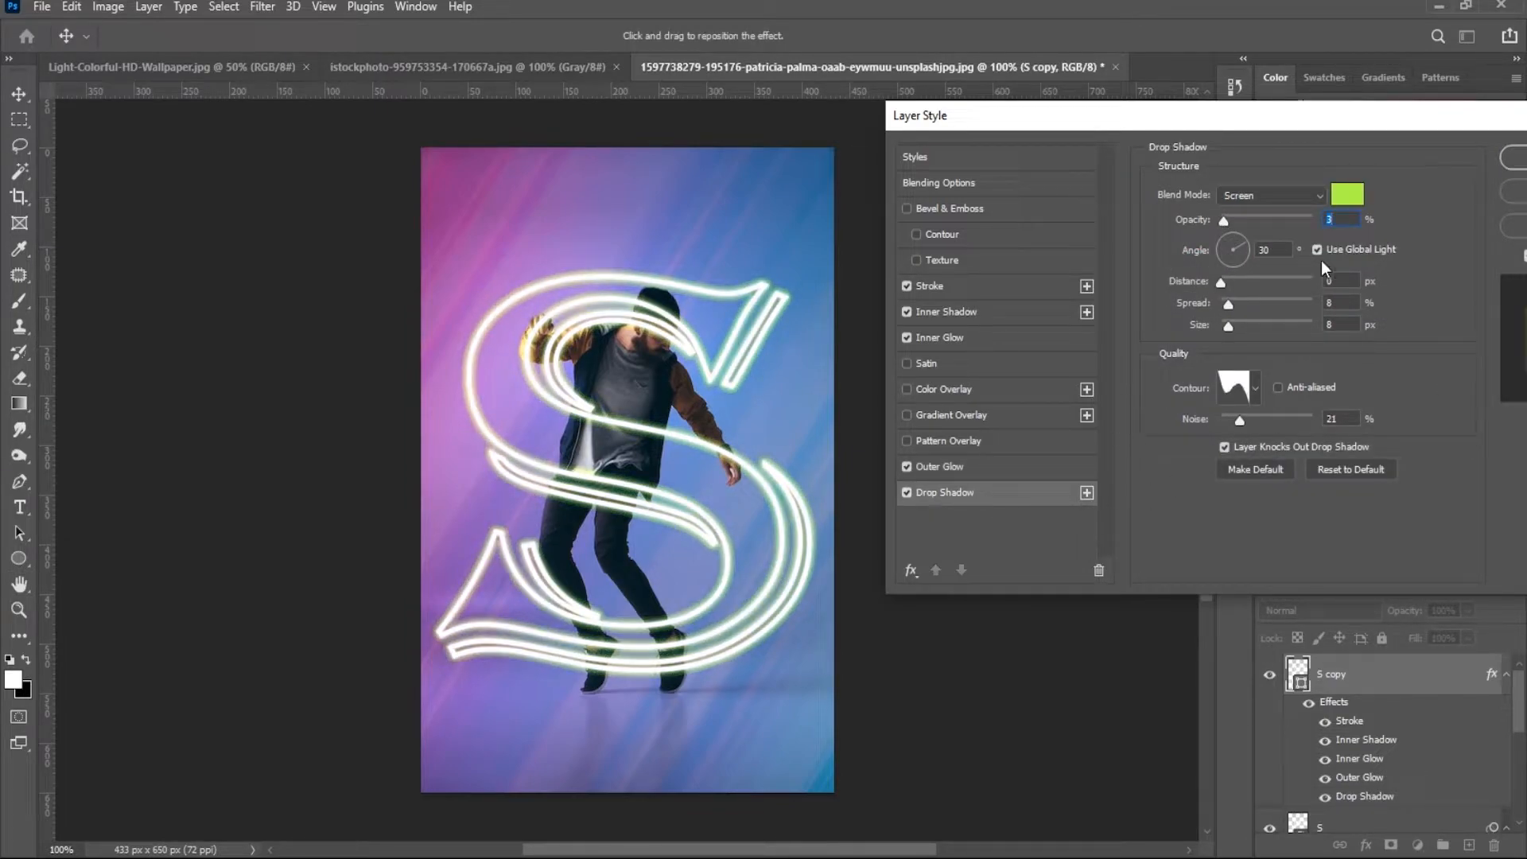
{"action": "left_click_drag", "start_coordinate": [1441, 117], "coordinate": [1404, 117]}
{"action": "left_click", "coordinate": [1448, 152]}
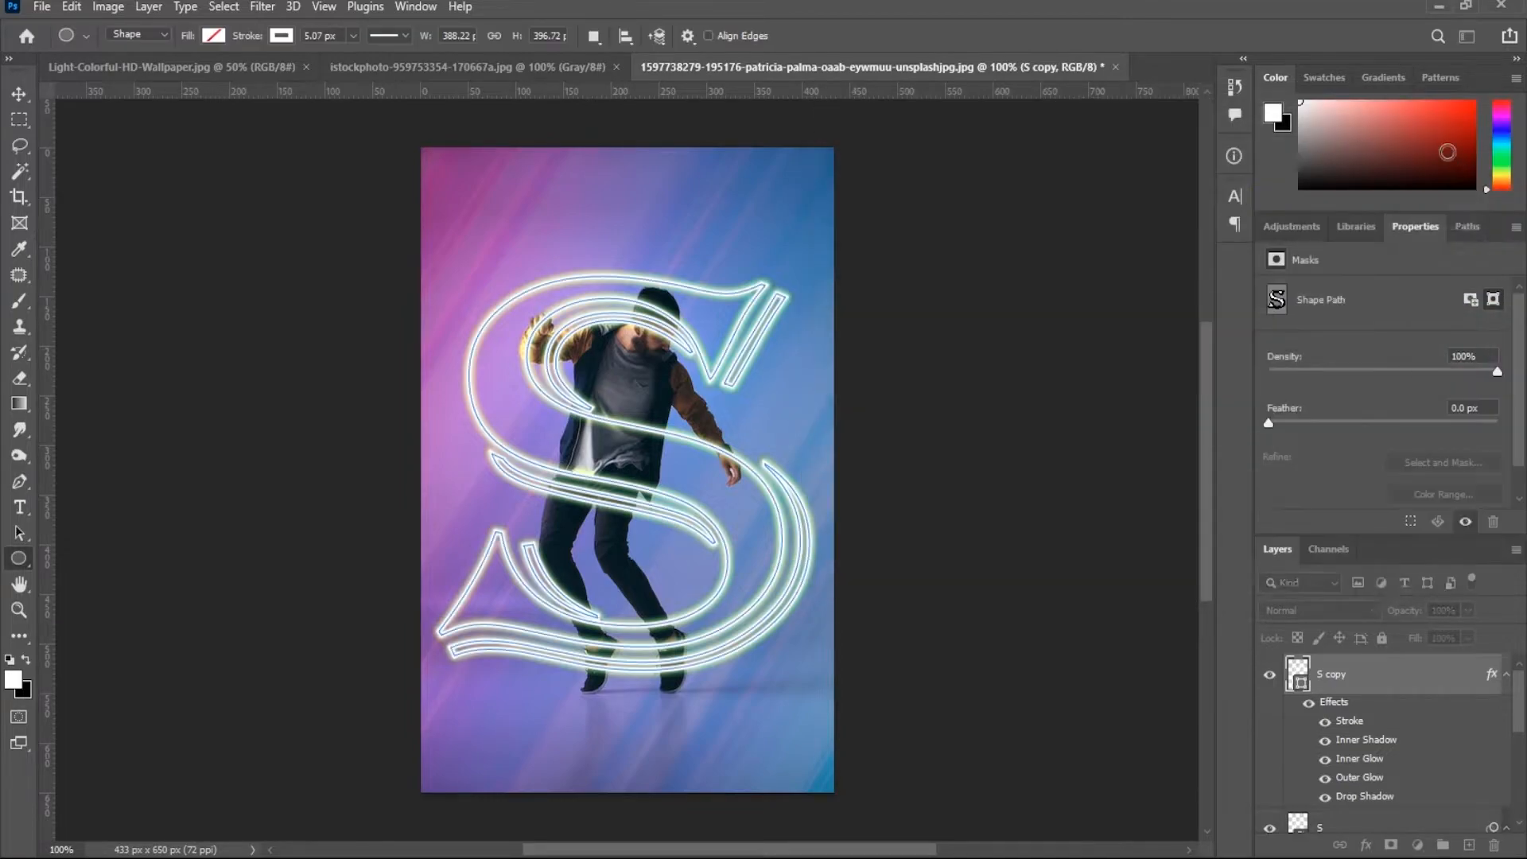
Step: Add a layer mask to the S copy layer and paint it black where the S crosses the man's head
{"action": "left_click", "coordinate": [1391, 846]}
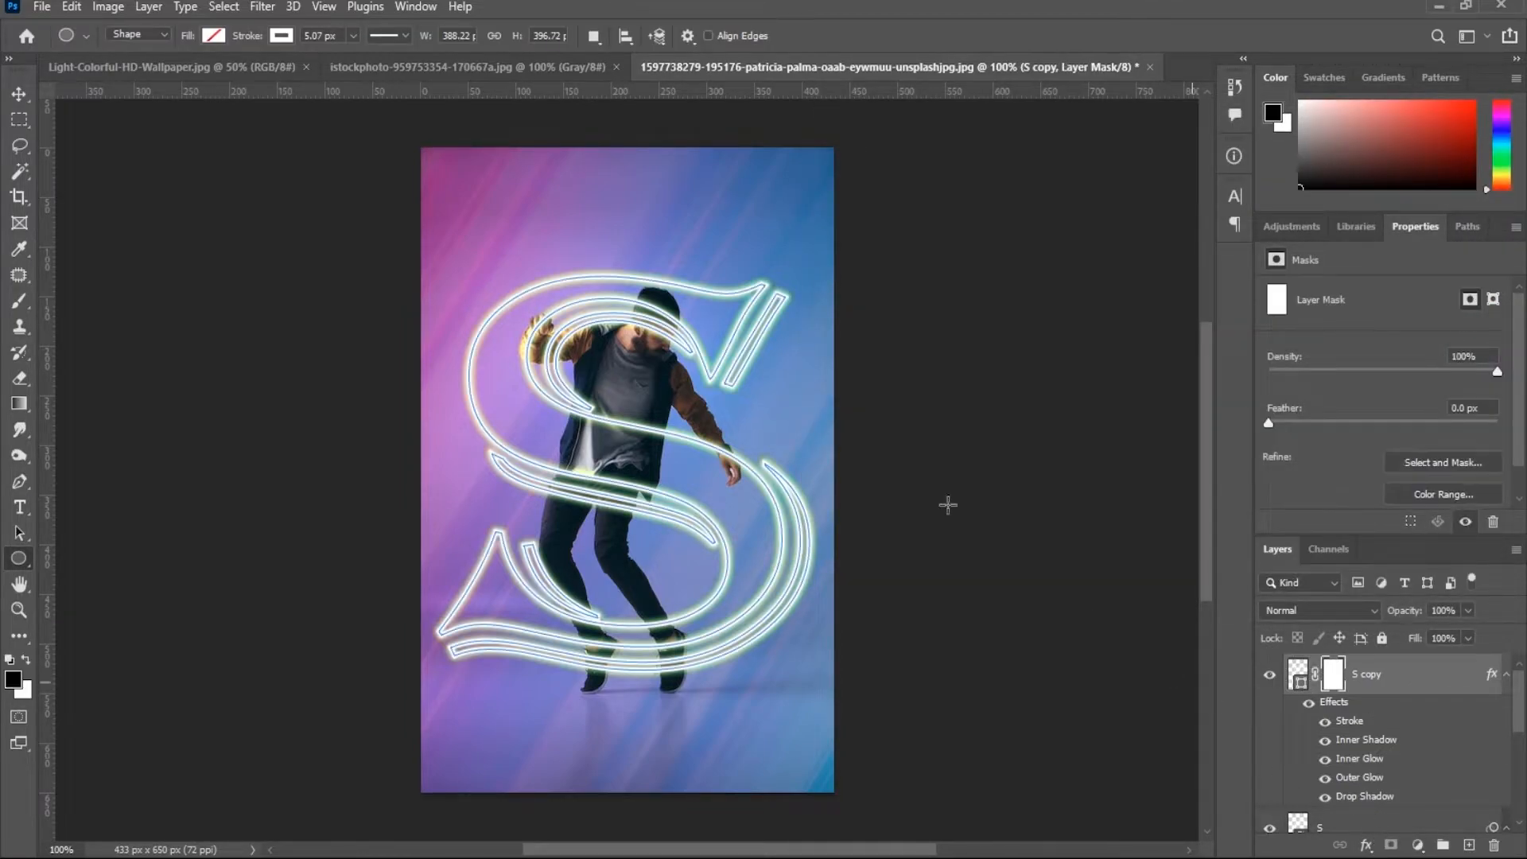
{"action": "key", "text": "ctrl+plus"}
{"action": "key", "text": "ctrl+plus"}
{"action": "key", "text": "b"}
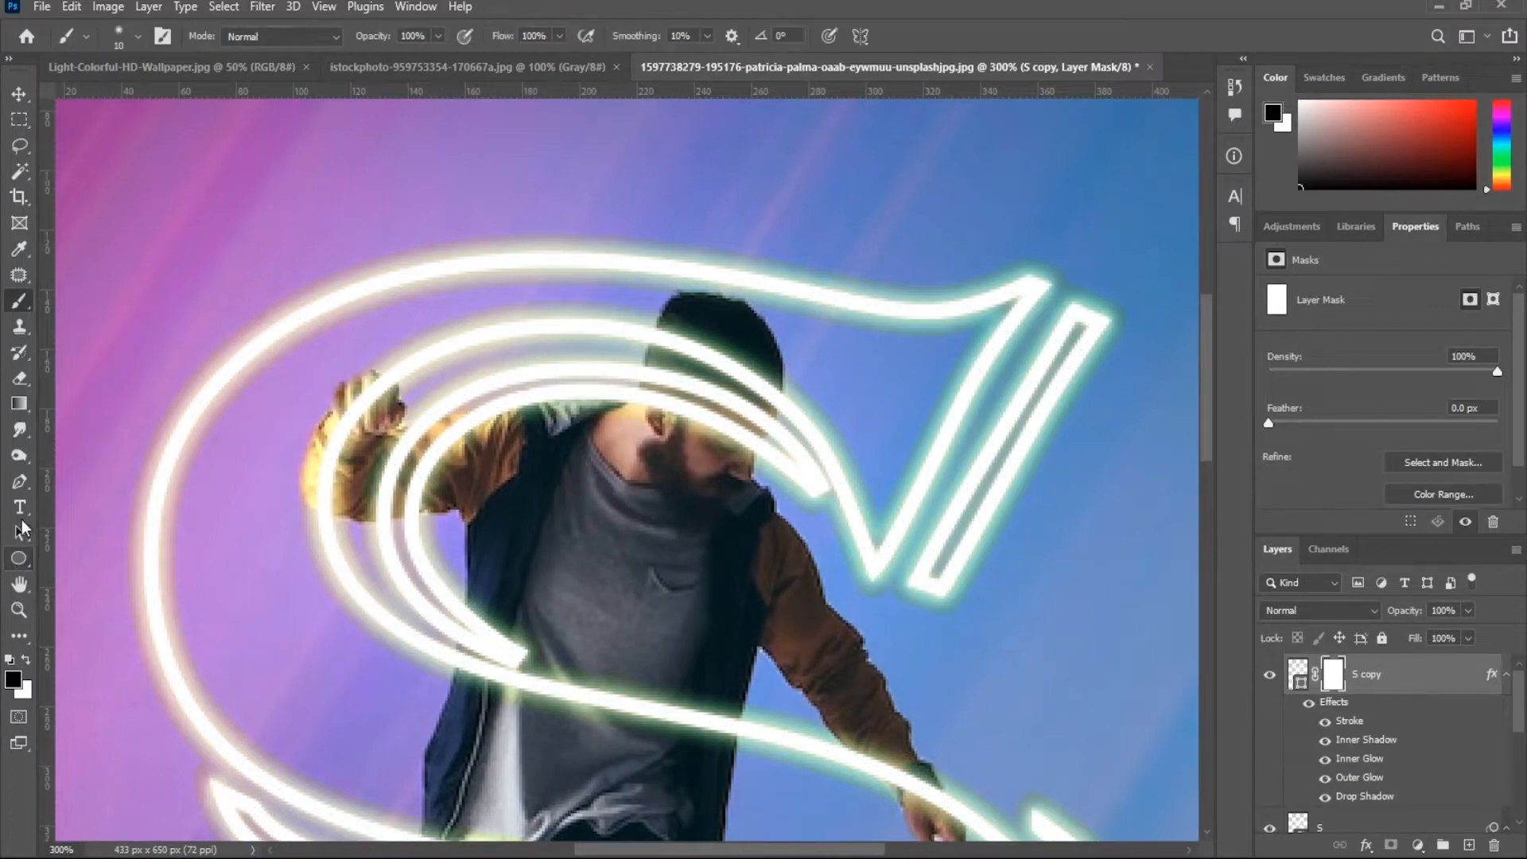
{"action": "mouse_move", "coordinate": [686, 304]}
{"action": "left_mouse_down"}
{"action": "mouse_move", "coordinate": [646, 400]}
{"action": "mouse_move", "coordinate": [670, 353]}
{"action": "mouse_move", "coordinate": [725, 423]}
{"action": "mouse_move", "coordinate": [747, 405]}
{"action": "mouse_move", "coordinate": [737, 360]}
{"action": "mouse_move", "coordinate": [749, 457]}
{"action": "mouse_move", "coordinate": [773, 464]}
{"action": "mouse_move", "coordinate": [745, 386]}
{"action": "mouse_move", "coordinate": [706, 363]}
{"action": "left_mouse_up"}
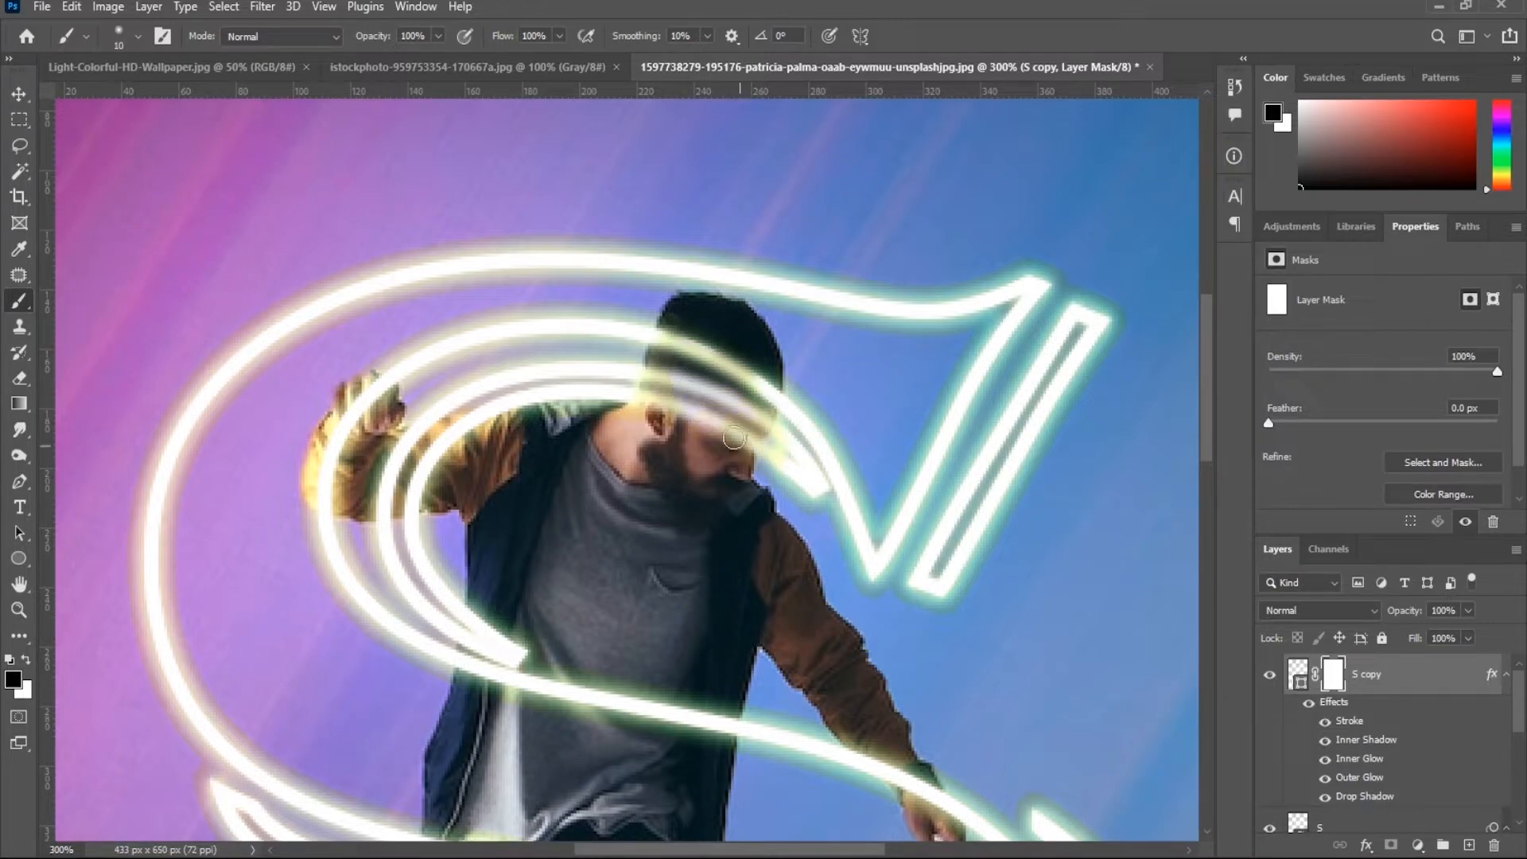
Step: Merge the S copy layer and the blurred S layer into a single layer
{"action": "scroll", "coordinate": [1359, 749], "scroll_direction": "down", "scroll_amount": 3}
{"action": "scroll", "coordinate": [1361, 757], "scroll_direction": "up", "scroll_amount": 3}
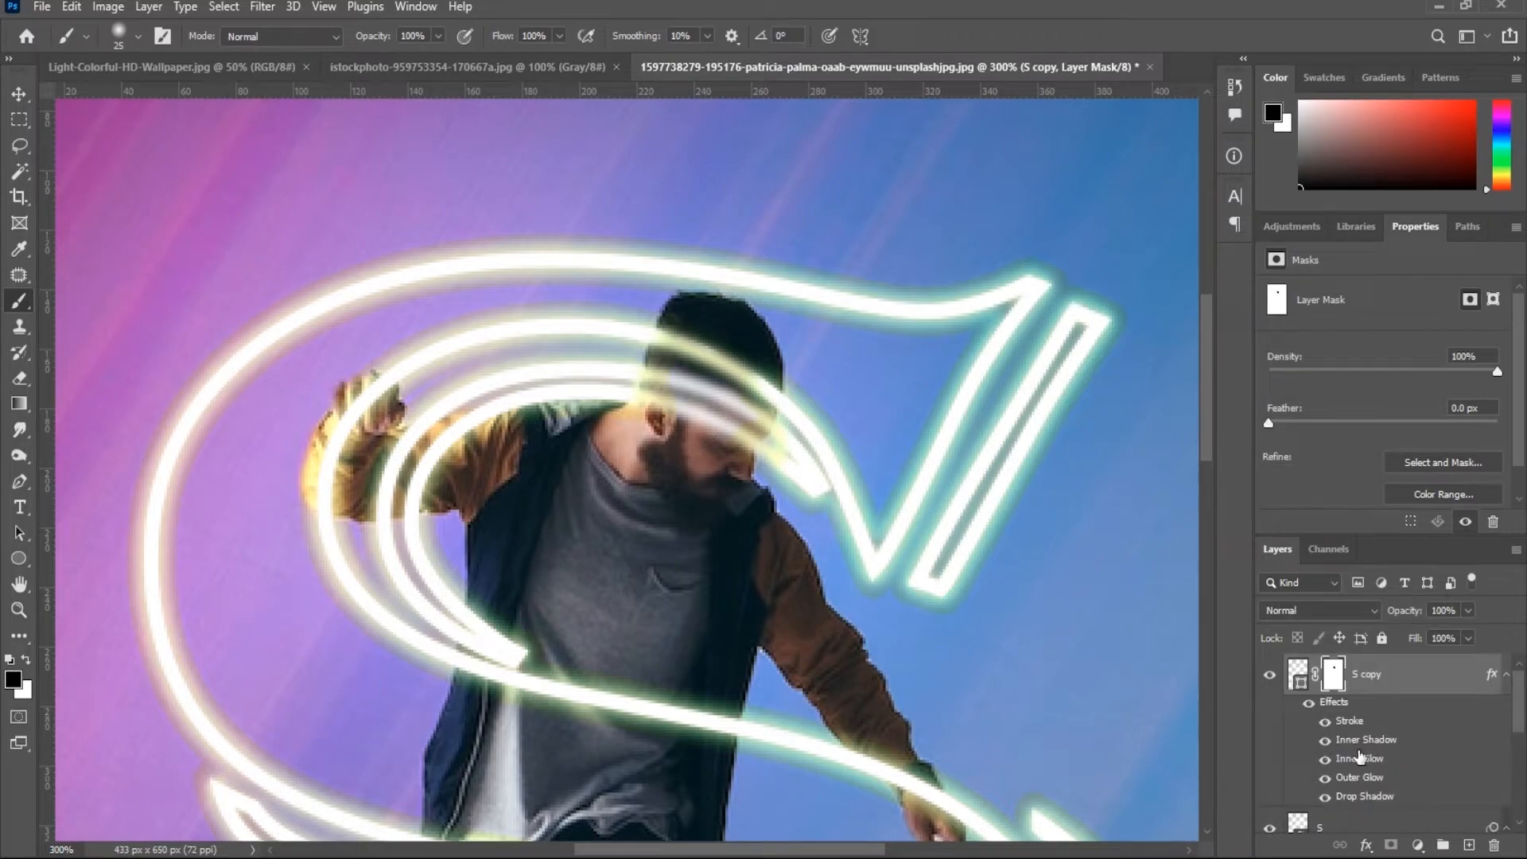
{"action": "scroll", "coordinate": [1384, 720], "scroll_direction": "down", "scroll_amount": 3}
{"action": "left_click", "coordinate": [1380, 681]}
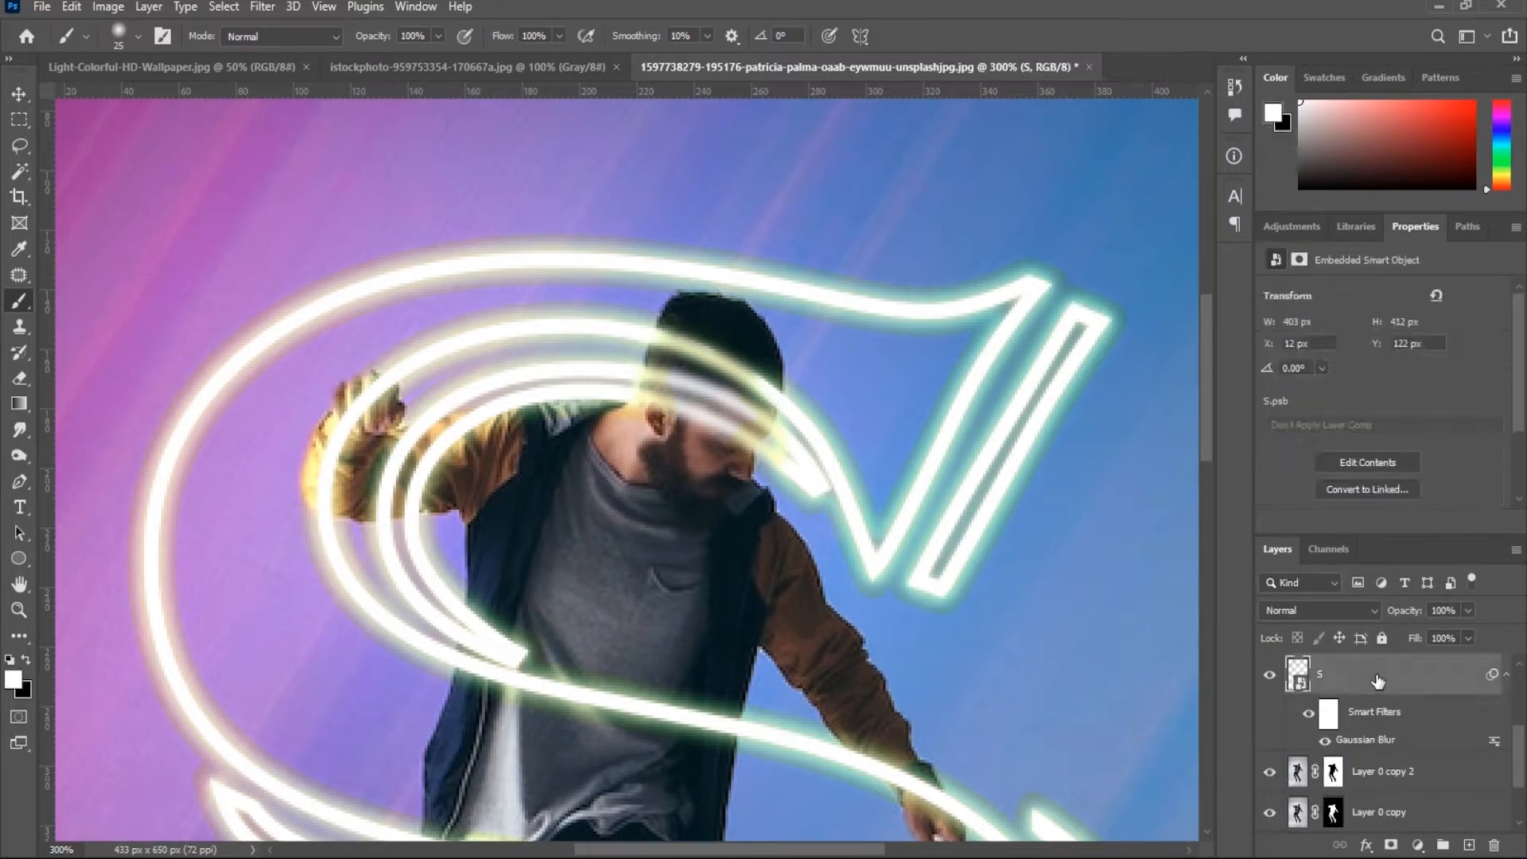
{"action": "scroll", "coordinate": [1379, 685], "scroll_direction": "up", "scroll_amount": 3}
{"action": "left_click", "coordinate": [1381, 685], "text": "shift"}
{"action": "right_click", "coordinate": [1375, 686]}
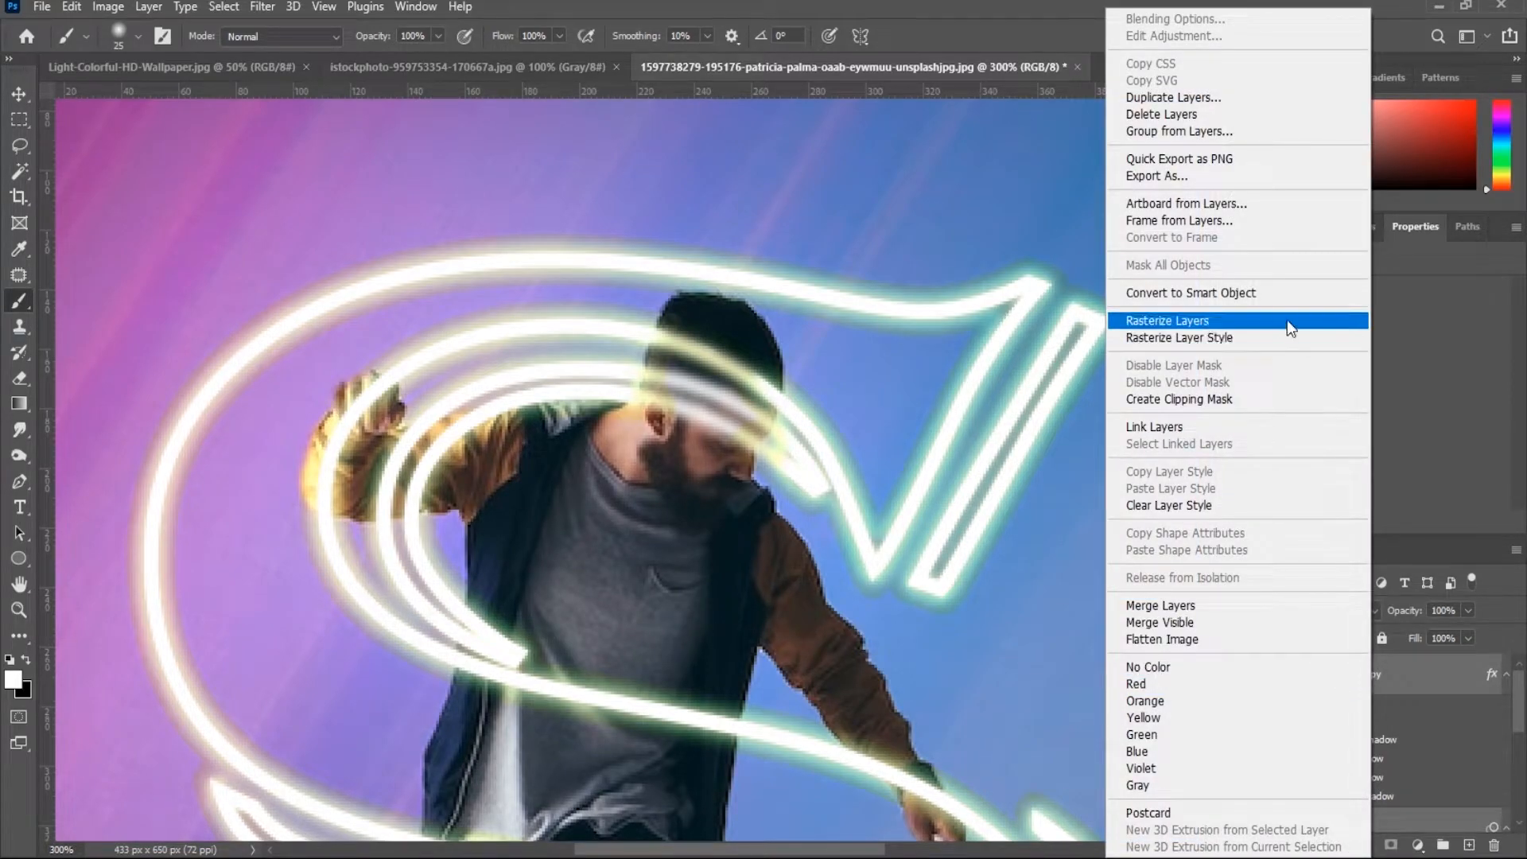
{"action": "left_click", "coordinate": [1191, 607]}
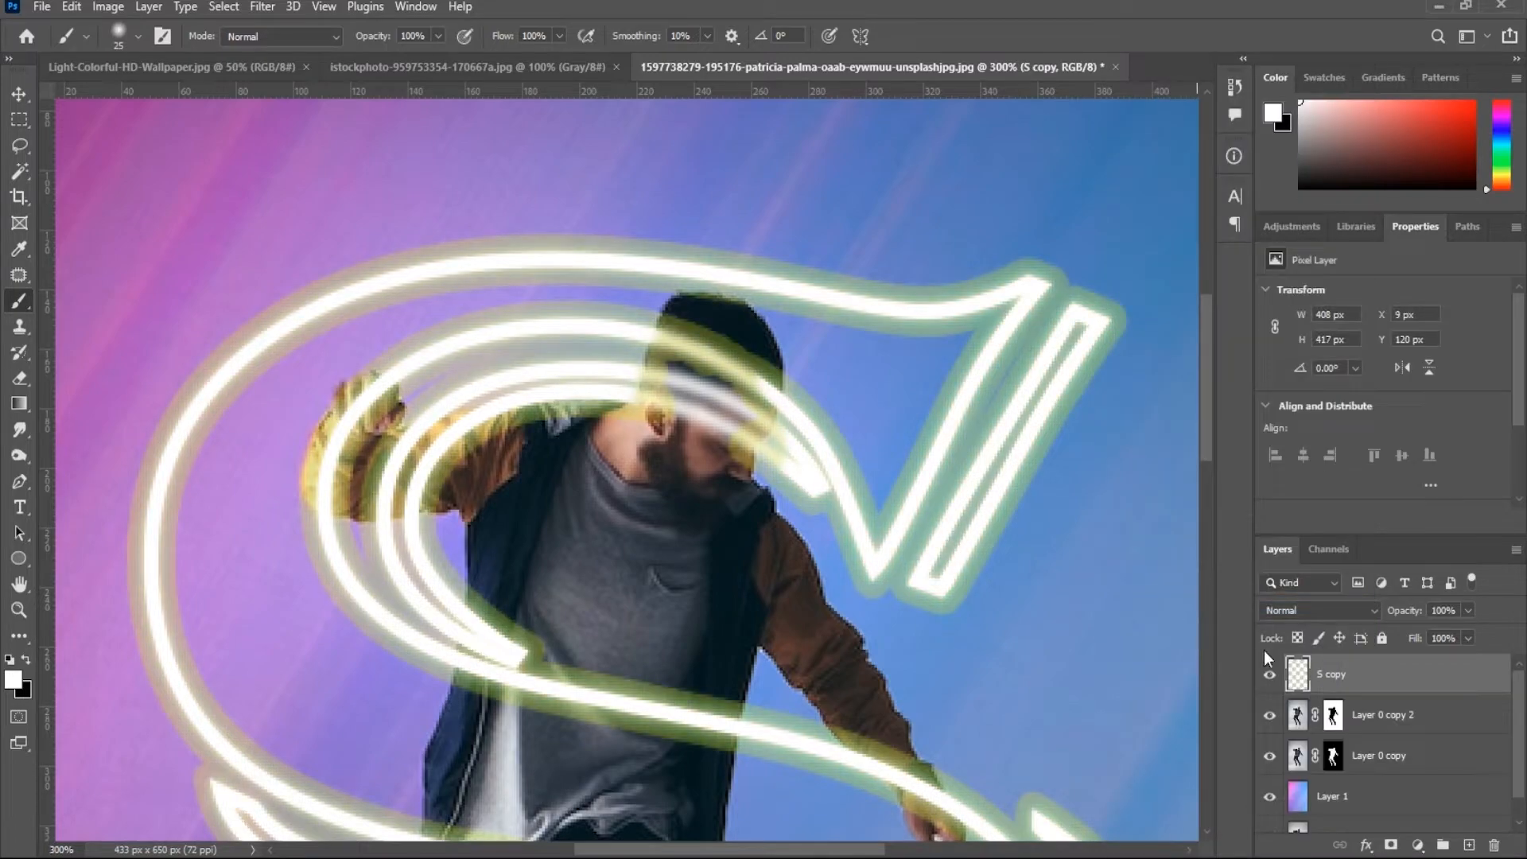
Step: Add a layer mask to the merged S layer and paint it black over the man's head, shoulder and raised arm
{"action": "left_click", "coordinate": [1391, 844]}
{"action": "key", "text": "x"}
{"action": "mouse_move", "coordinate": [704, 381]}
{"action": "left_mouse_down"}
{"action": "mouse_move", "coordinate": [692, 358]}
{"action": "mouse_move", "coordinate": [672, 477]}
{"action": "mouse_move", "coordinate": [748, 445]}
{"action": "mouse_move", "coordinate": [720, 493]}
{"action": "mouse_move", "coordinate": [680, 340]}
{"action": "mouse_move", "coordinate": [676, 469]}
{"action": "left_mouse_up"}
{"action": "left_click_drag", "start_coordinate": [689, 353], "coordinate": [669, 361]}
{"action": "mouse_move", "coordinate": [700, 521]}
{"action": "left_mouse_down"}
{"action": "mouse_move", "coordinate": [726, 479]}
{"action": "mouse_move", "coordinate": [709, 328]}
{"action": "mouse_move", "coordinate": [760, 468]}
{"action": "left_mouse_up"}
{"action": "mouse_move", "coordinate": [517, 390]}
{"action": "left_mouse_down"}
{"action": "mouse_move", "coordinate": [416, 349]}
{"action": "mouse_move", "coordinate": [396, 391]}
{"action": "mouse_move", "coordinate": [417, 422]}
{"action": "mouse_move", "coordinate": [380, 431]}
{"action": "mouse_move", "coordinate": [508, 437]}
{"action": "mouse_move", "coordinate": [384, 440]}
{"action": "mouse_move", "coordinate": [418, 409]}
{"action": "mouse_move", "coordinate": [433, 349]}
{"action": "mouse_move", "coordinate": [483, 385]}
{"action": "mouse_move", "coordinate": [617, 398]}
{"action": "mouse_move", "coordinate": [578, 389]}
{"action": "mouse_move", "coordinate": [705, 383]}
{"action": "mouse_move", "coordinate": [579, 383]}
{"action": "mouse_move", "coordinate": [658, 369]}
{"action": "mouse_move", "coordinate": [590, 373]}
{"action": "mouse_move", "coordinate": [550, 399]}
{"action": "mouse_move", "coordinate": [607, 368]}
{"action": "left_mouse_up"}
Step: Paint the S layer's mask white to restore the glowing lines around the man's head and raised arm
{"action": "key", "text": "x"}
{"action": "left_click_drag", "start_coordinate": [656, 317], "coordinate": [685, 323]}
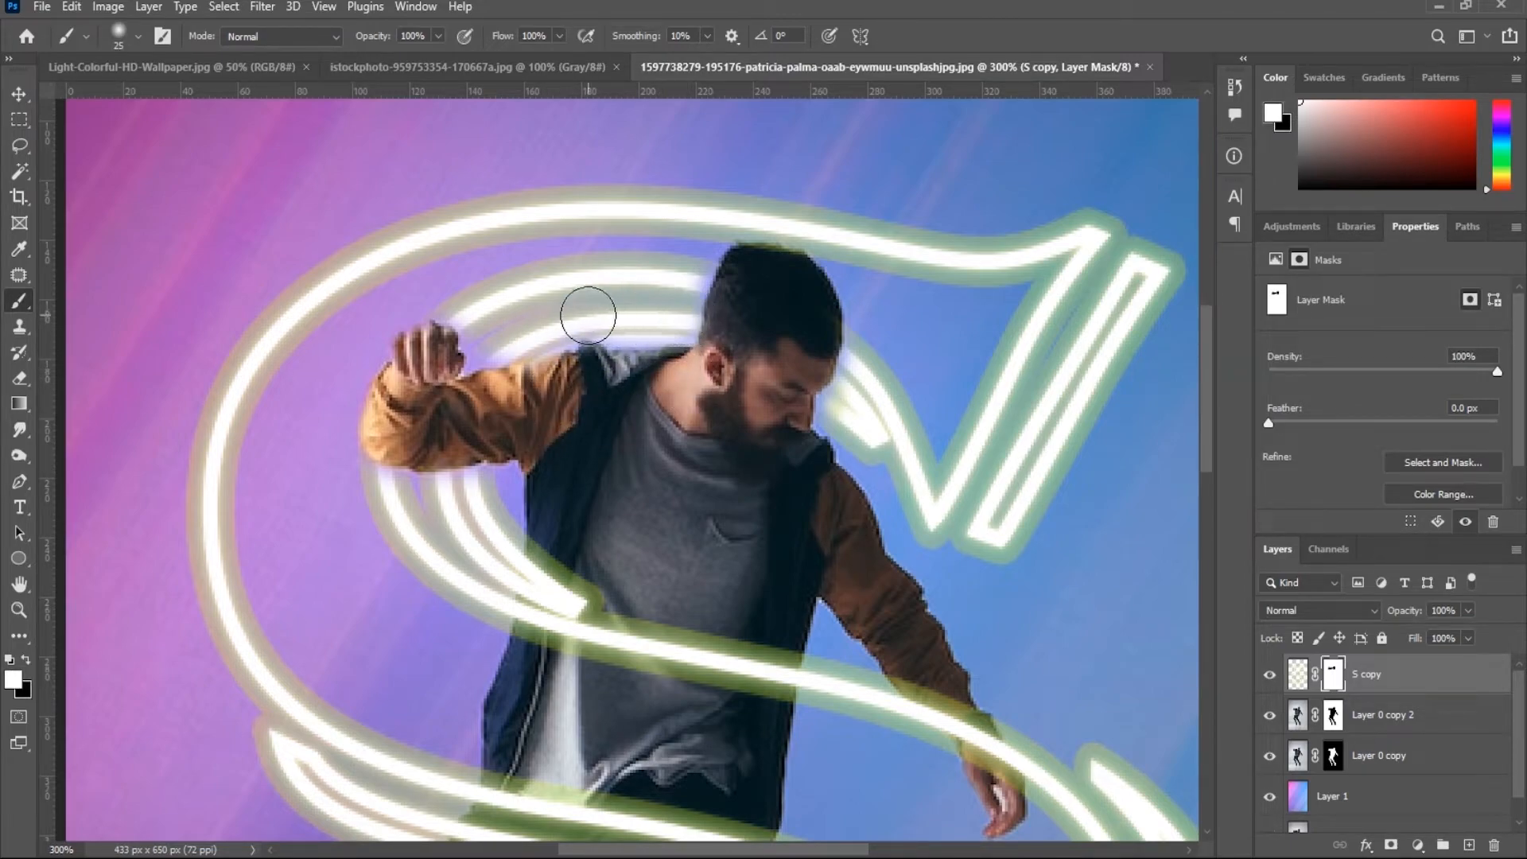
{"action": "left_click_drag", "start_coordinate": [712, 460], "coordinate": [550, 263]}
{"action": "left_click_drag", "start_coordinate": [694, 171], "coordinate": [667, 200]}
{"action": "left_click_drag", "start_coordinate": [612, 215], "coordinate": [626, 311]}
Step: Paint the S layer's mask black to clean up the edges where the glow overlaps the man's head and shoulder
{"action": "key", "text": "x"}
{"action": "left_click_drag", "start_coordinate": [661, 233], "coordinate": [654, 267]}
{"action": "left_click_drag", "start_coordinate": [620, 419], "coordinate": [580, 361]}
{"action": "key", "text": "ctrl+minus"}
{"action": "key", "text": "ctrl+minus"}
{"action": "key", "text": "ctrl+plus"}
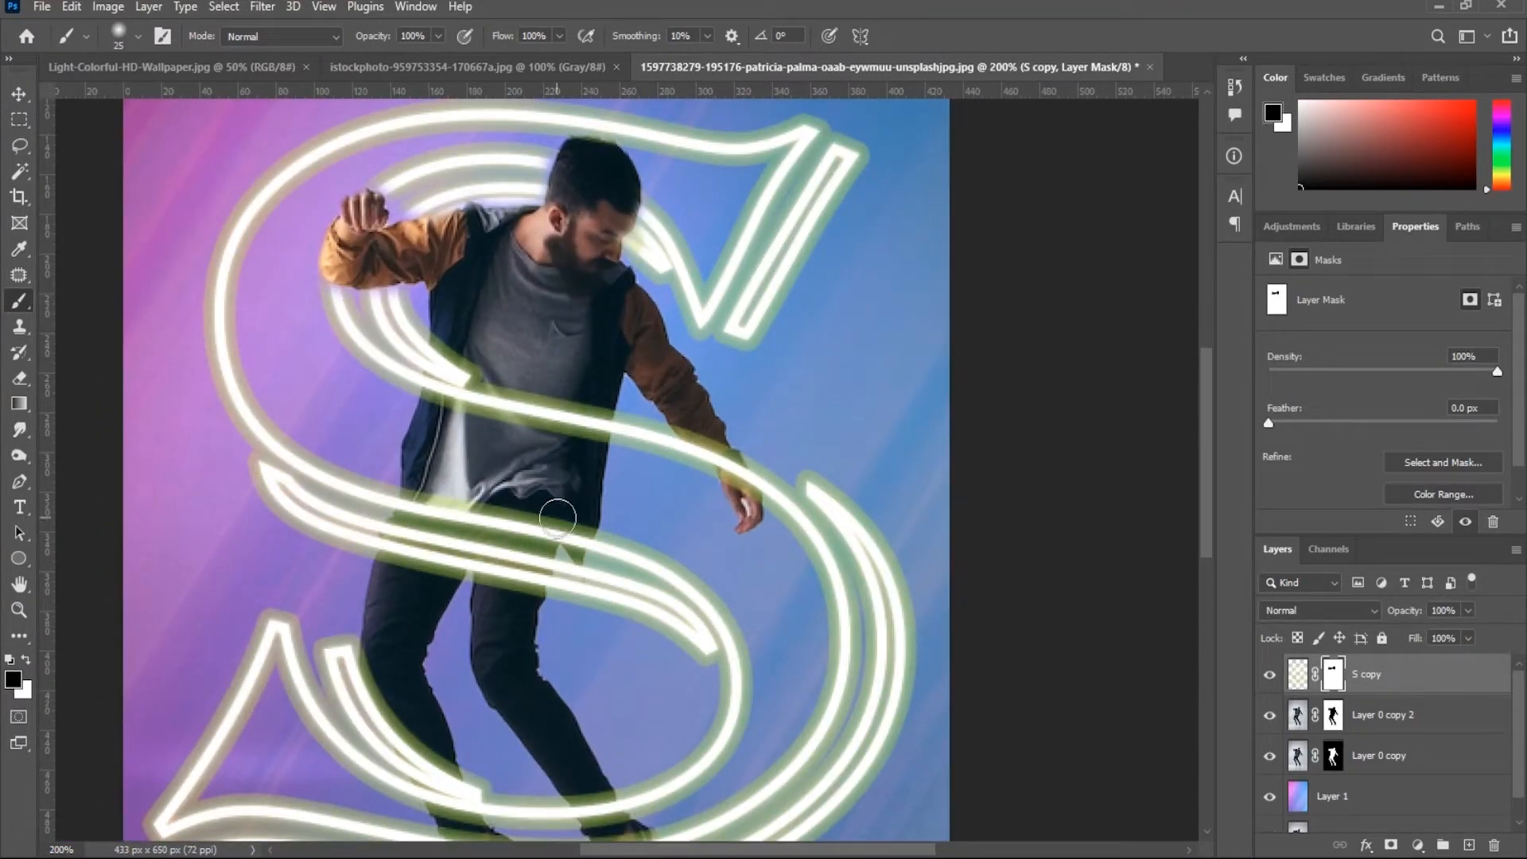
Step: Paint the S layer's mask black over the man's hips and thighs and over his forward ankle and shoe
{"action": "mouse_move", "coordinate": [415, 513]}
{"action": "left_mouse_down"}
{"action": "mouse_move", "coordinate": [579, 528]}
{"action": "mouse_move", "coordinate": [494, 565]}
{"action": "mouse_move", "coordinate": [540, 556]}
{"action": "mouse_move", "coordinate": [522, 603]}
{"action": "mouse_move", "coordinate": [532, 557]}
{"action": "mouse_move", "coordinate": [483, 566]}
{"action": "mouse_move", "coordinate": [398, 536]}
{"action": "mouse_move", "coordinate": [387, 573]}
{"action": "mouse_move", "coordinate": [446, 541]}
{"action": "mouse_move", "coordinate": [486, 541]}
{"action": "mouse_move", "coordinate": [452, 548]}
{"action": "mouse_move", "coordinate": [436, 577]}
{"action": "mouse_move", "coordinate": [445, 565]}
{"action": "mouse_move", "coordinate": [493, 575]}
{"action": "mouse_move", "coordinate": [499, 608]}
{"action": "left_mouse_up"}
{"action": "left_click_drag", "start_coordinate": [436, 526], "coordinate": [427, 484]}
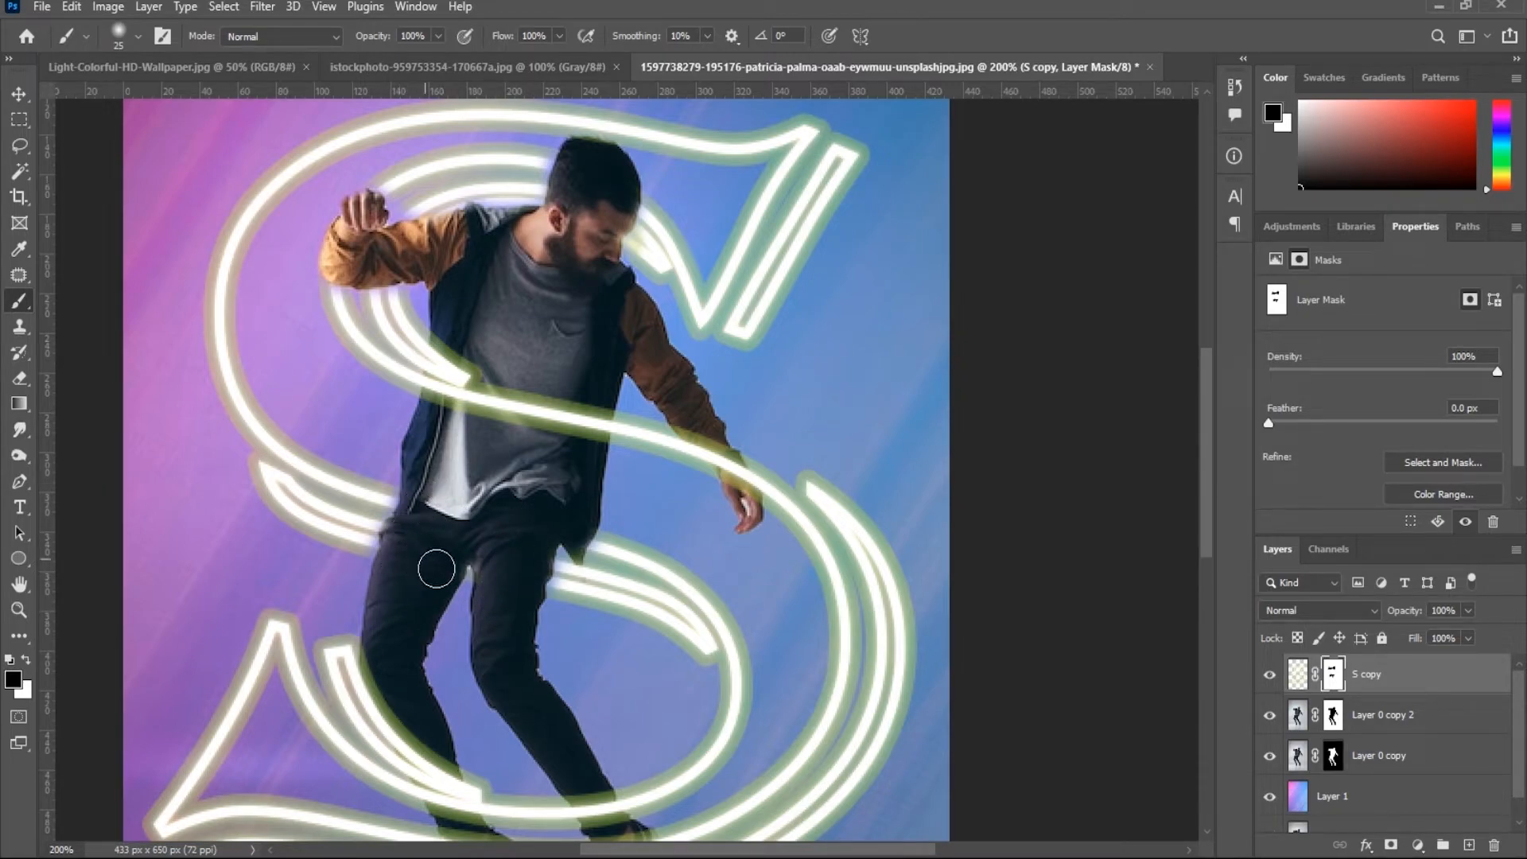
{"action": "left_click_drag", "start_coordinate": [542, 540], "coordinate": [660, 293]}
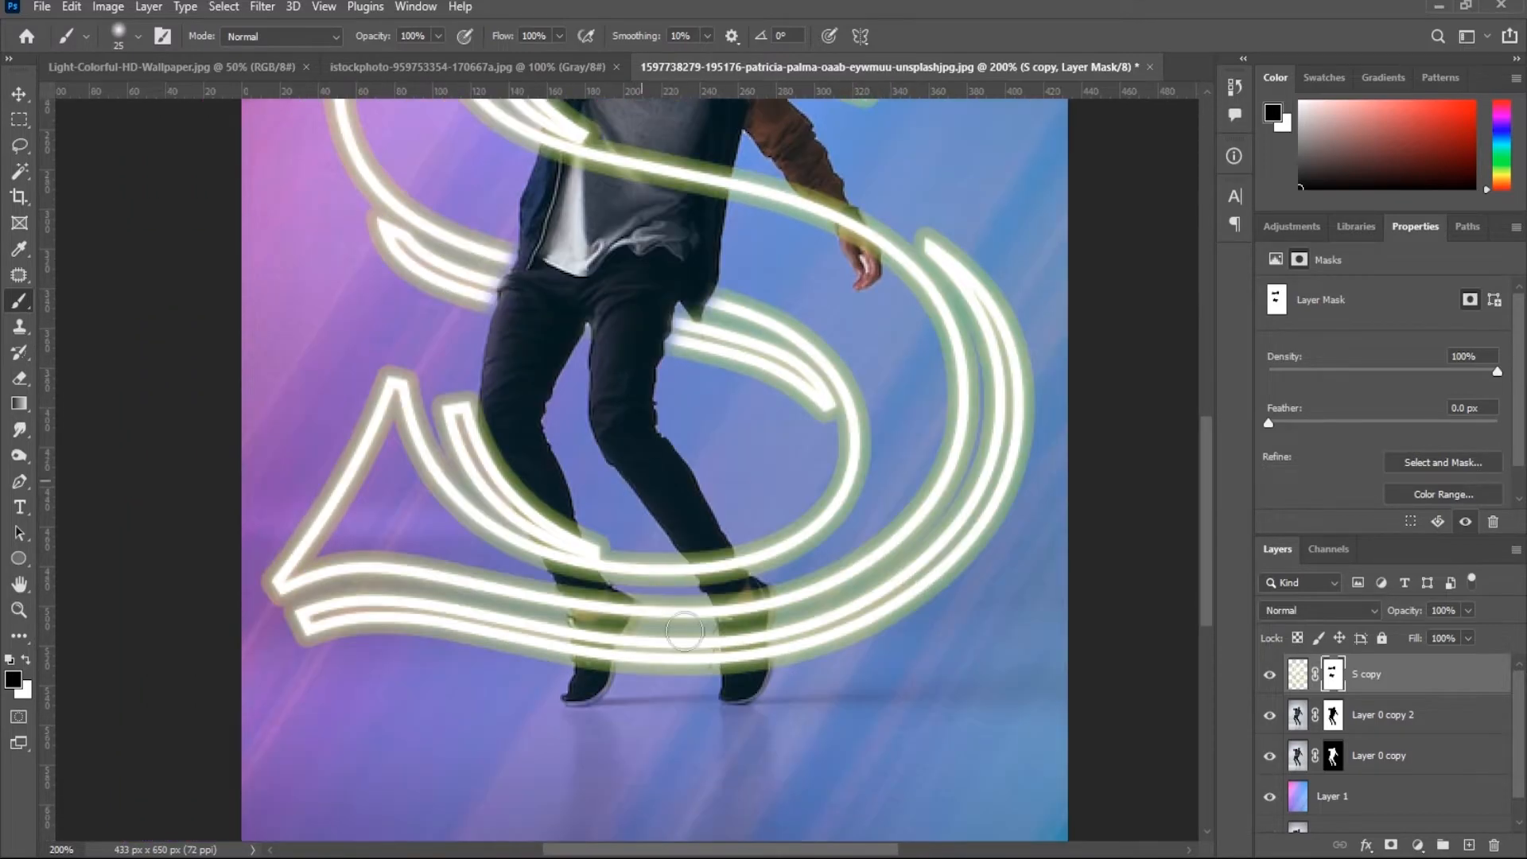
{"action": "mouse_move", "coordinate": [721, 562]}
{"action": "left_mouse_down"}
{"action": "mouse_move", "coordinate": [693, 546]}
{"action": "mouse_move", "coordinate": [734, 623]}
{"action": "mouse_move", "coordinate": [737, 682]}
{"action": "mouse_move", "coordinate": [754, 598]}
{"action": "mouse_move", "coordinate": [748, 668]}
{"action": "mouse_move", "coordinate": [693, 531]}
{"action": "left_mouse_up"}
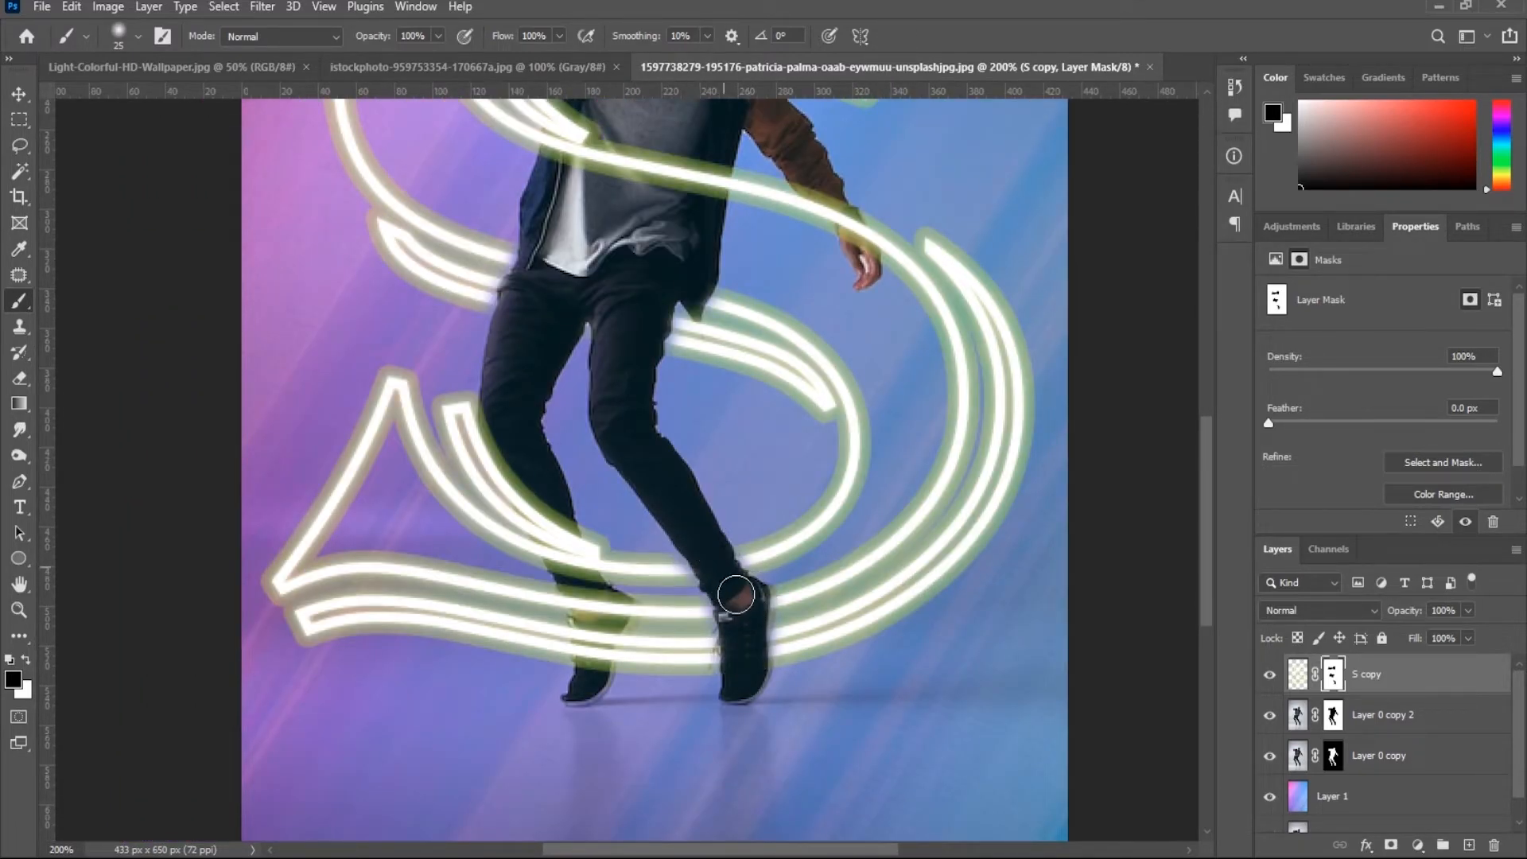
{"action": "left_click_drag", "start_coordinate": [756, 625], "coordinate": [704, 629]}
{"action": "key", "text": "ctrl+0"}
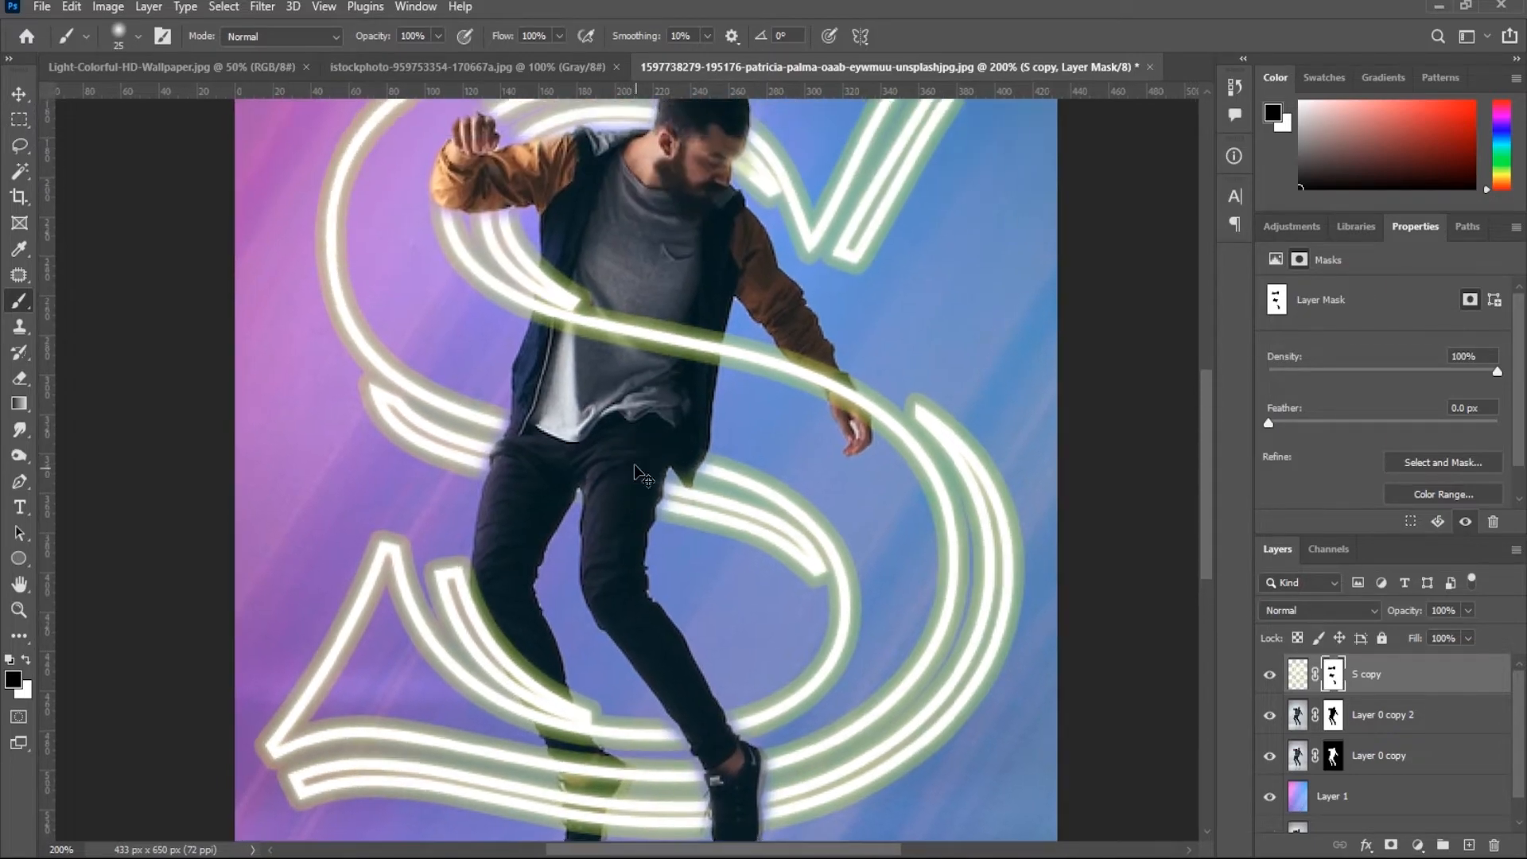
Step: Copy the entire snow particle image and paste it as a new layer above the S layer in the dancer document
{"action": "left_click", "coordinate": [1423, 680]}
{"action": "left_click", "coordinate": [489, 70]}
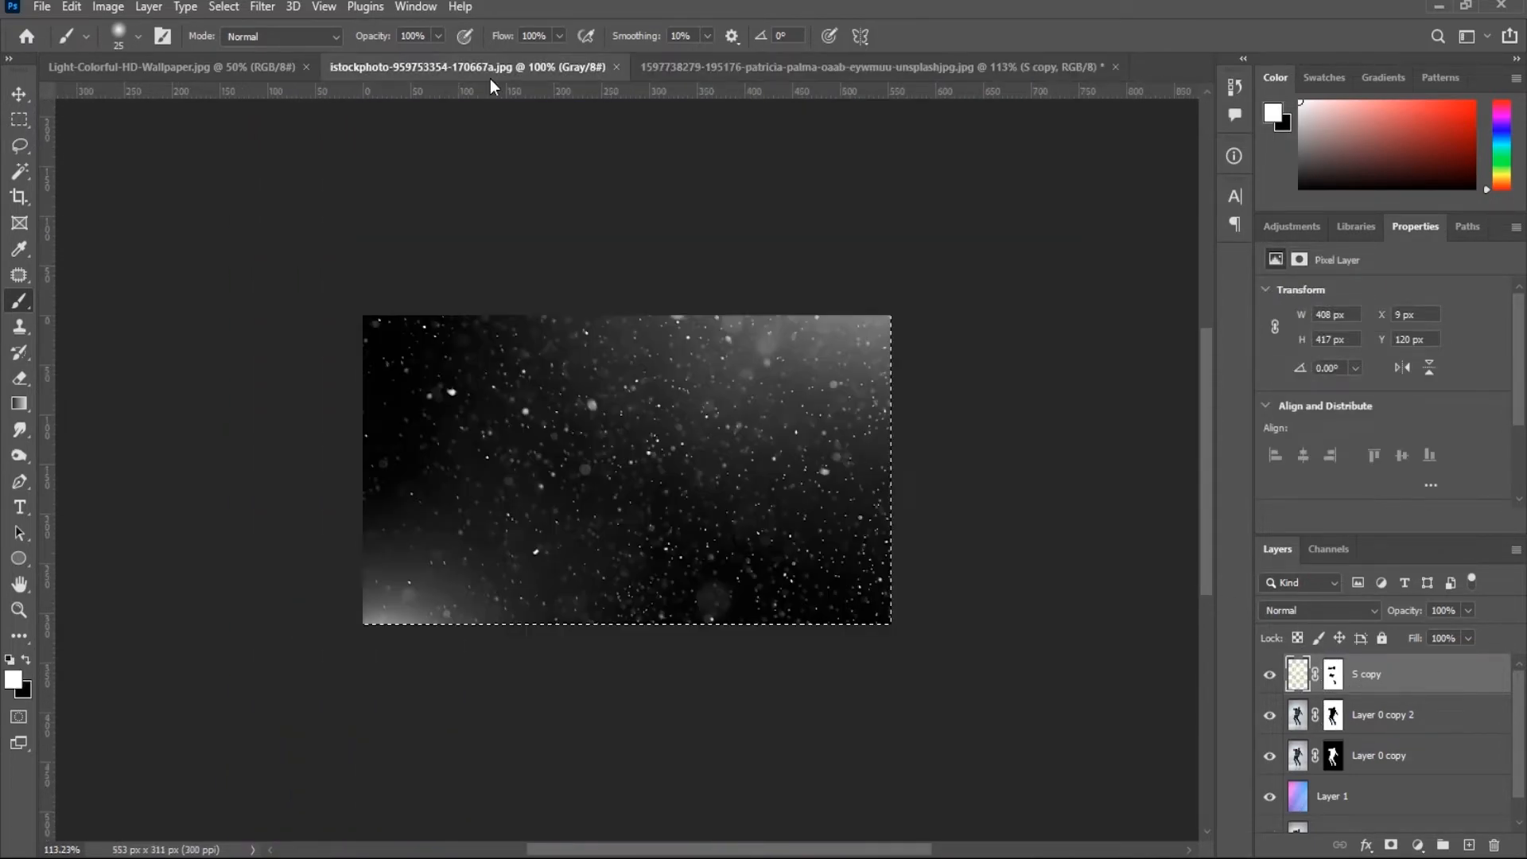
{"action": "left_click", "coordinate": [72, 7]}
{"action": "left_click", "coordinate": [89, 143]}
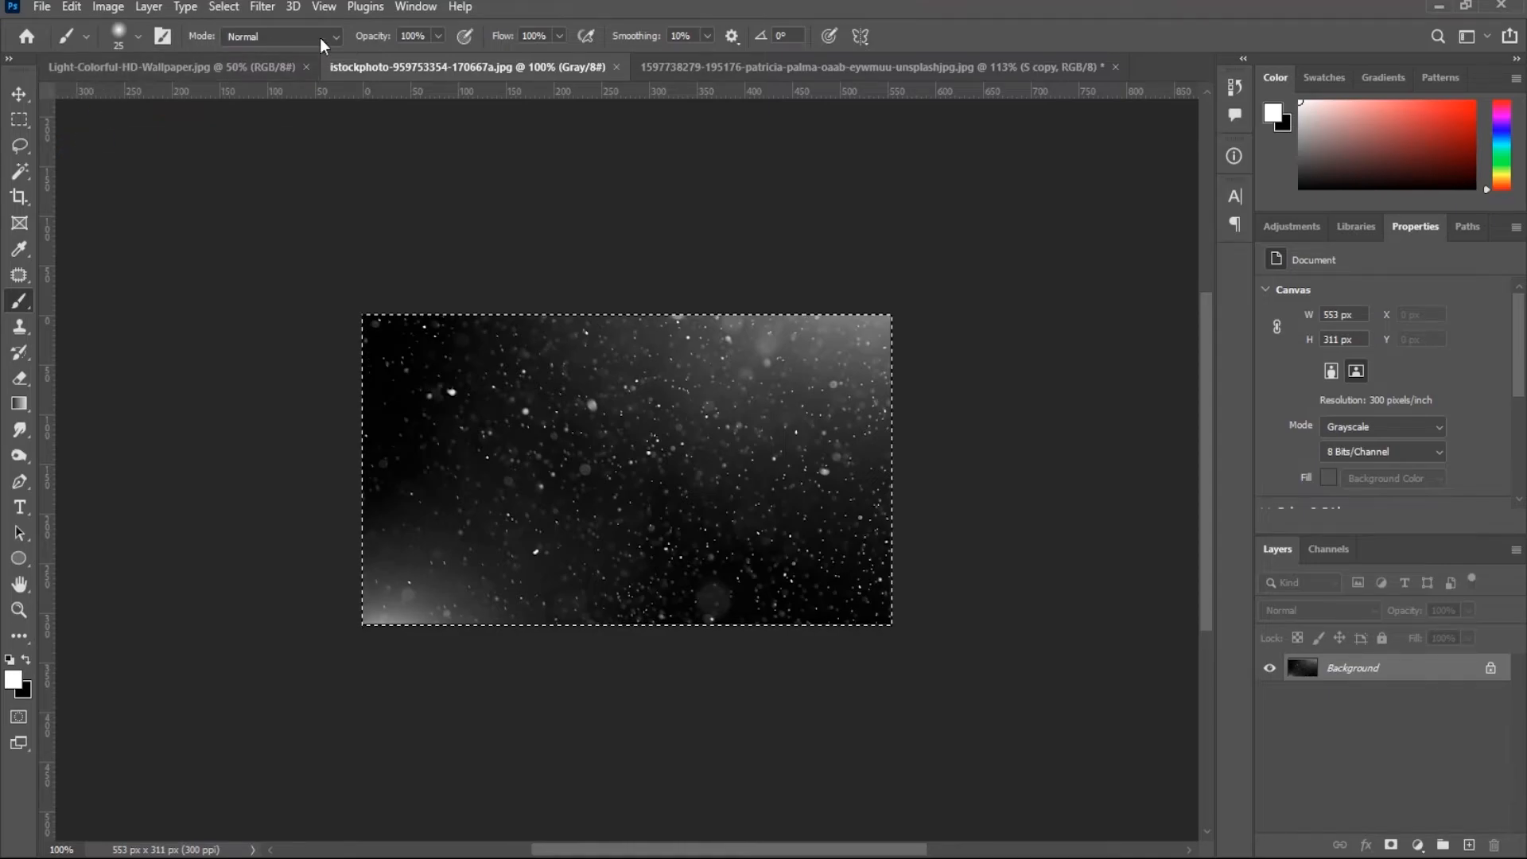
{"action": "left_click", "coordinate": [732, 67]}
{"action": "left_click", "coordinate": [73, 8]}
{"action": "left_click", "coordinate": [109, 179]}
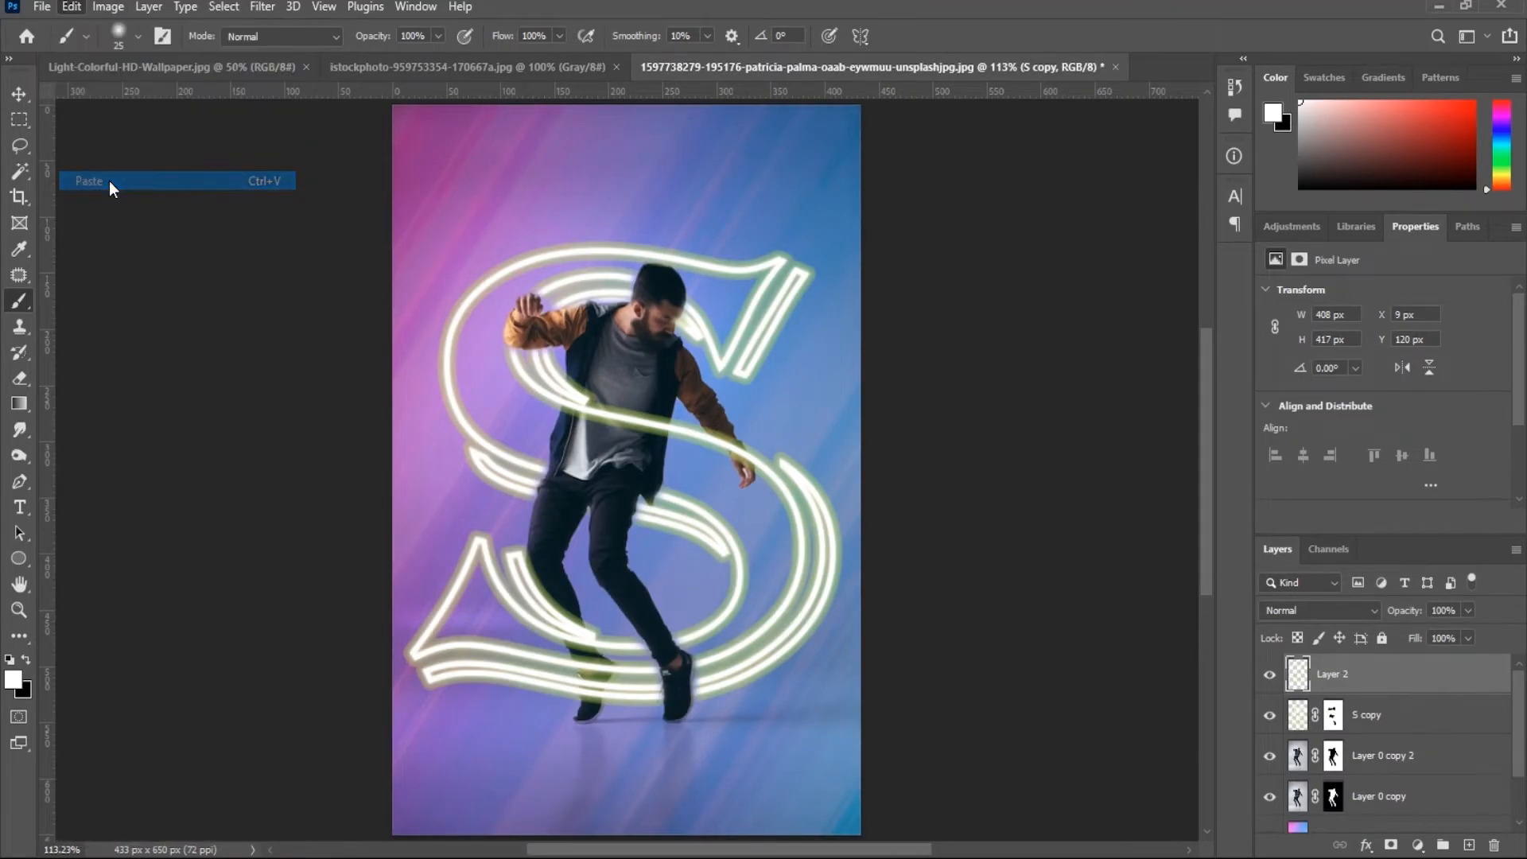
Step: Transform the pasted snow layer to 433 x 650 px so it covers the whole canvas
{"action": "key", "text": "ctrl+t"}
{"action": "left_click_drag", "start_coordinate": [692, 294], "coordinate": [691, 105]}
{"action": "left_click_drag", "start_coordinate": [991, 374], "coordinate": [861, 374]}
{"action": "key", "text": "ctrl+minus"}
{"action": "left_click_drag", "start_coordinate": [627, 623], "coordinate": [627, 792]}
{"action": "key", "text": "Return"}
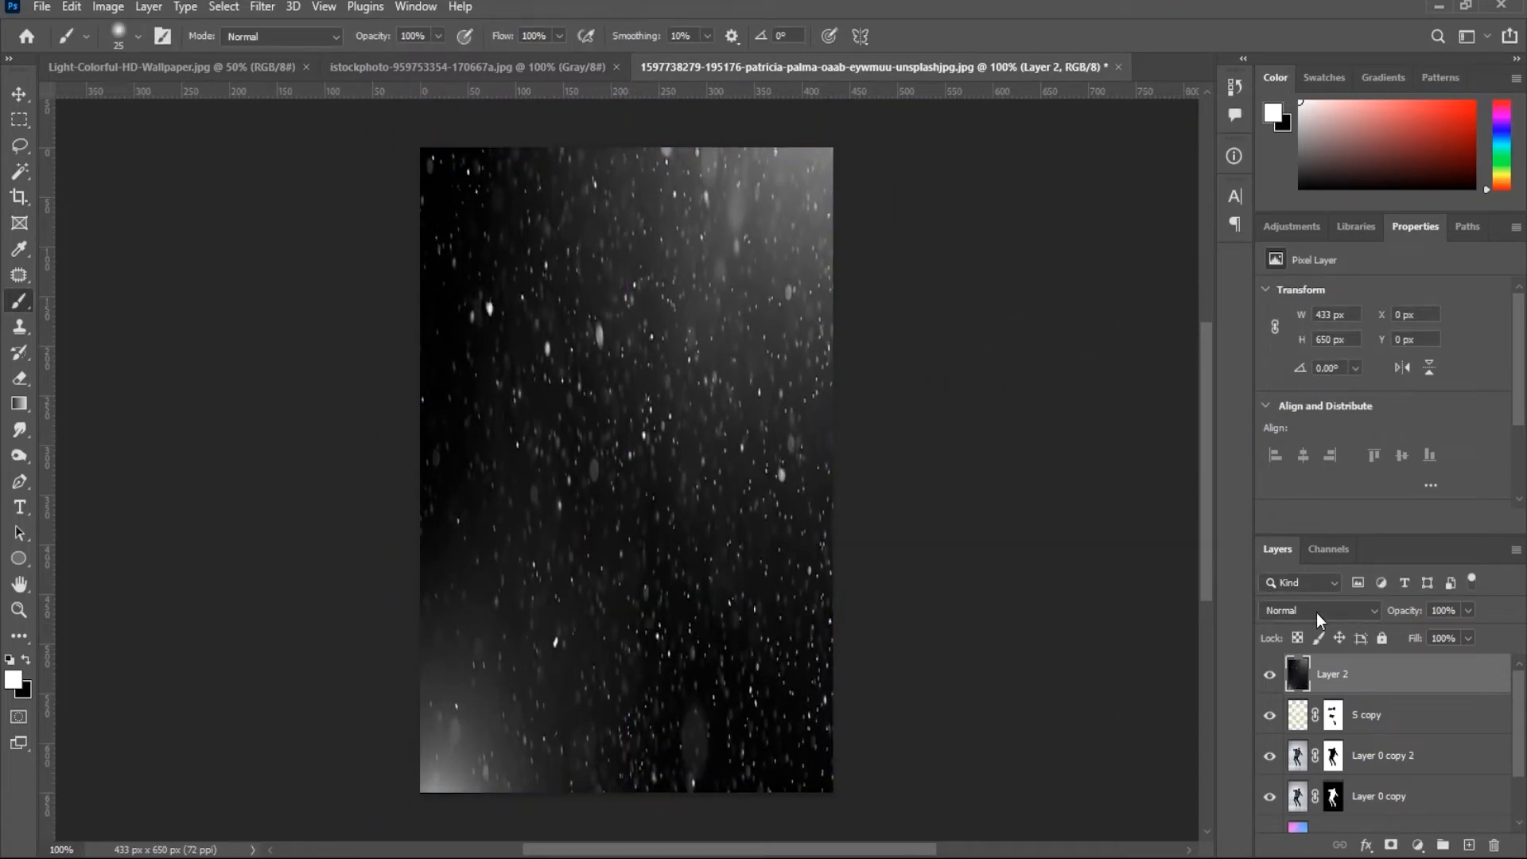
Step: Set the snow layer's blend mode to Screen and its opacity to 58%
{"action": "left_click", "coordinate": [1317, 611]}
{"action": "left_click", "coordinate": [1281, 528]}
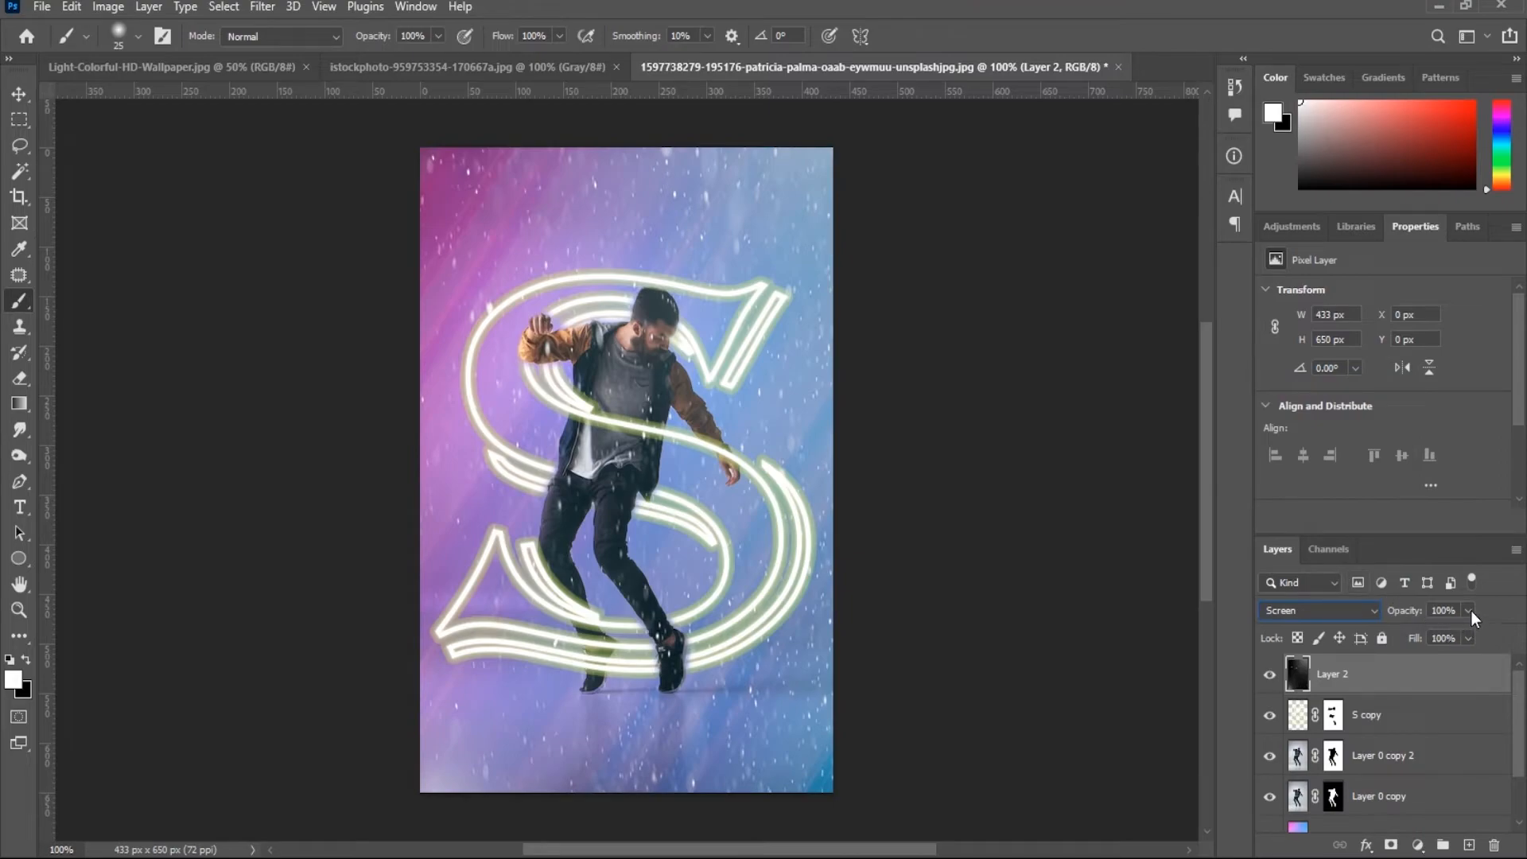
{"action": "left_click_drag", "start_coordinate": [1443, 633], "coordinate": [1427, 636]}
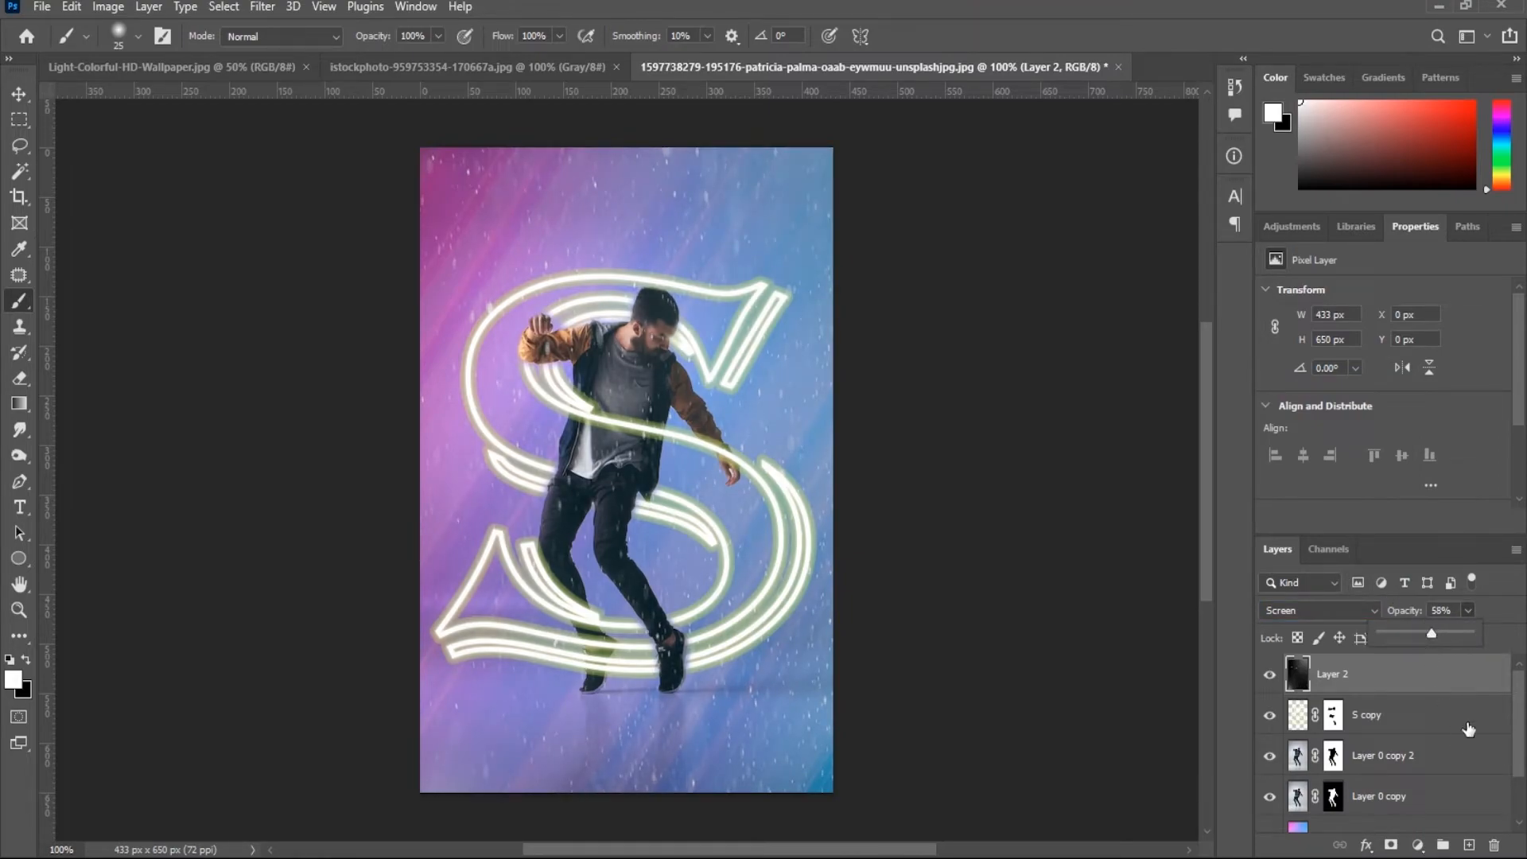
{"action": "left_click", "coordinate": [1444, 726]}
Step: Compare the composite with the original photo by isolating Layer 0 and restoring the other layers' visibility
{"action": "scroll", "coordinate": [1374, 788], "scroll_direction": "down", "scroll_amount": 2}
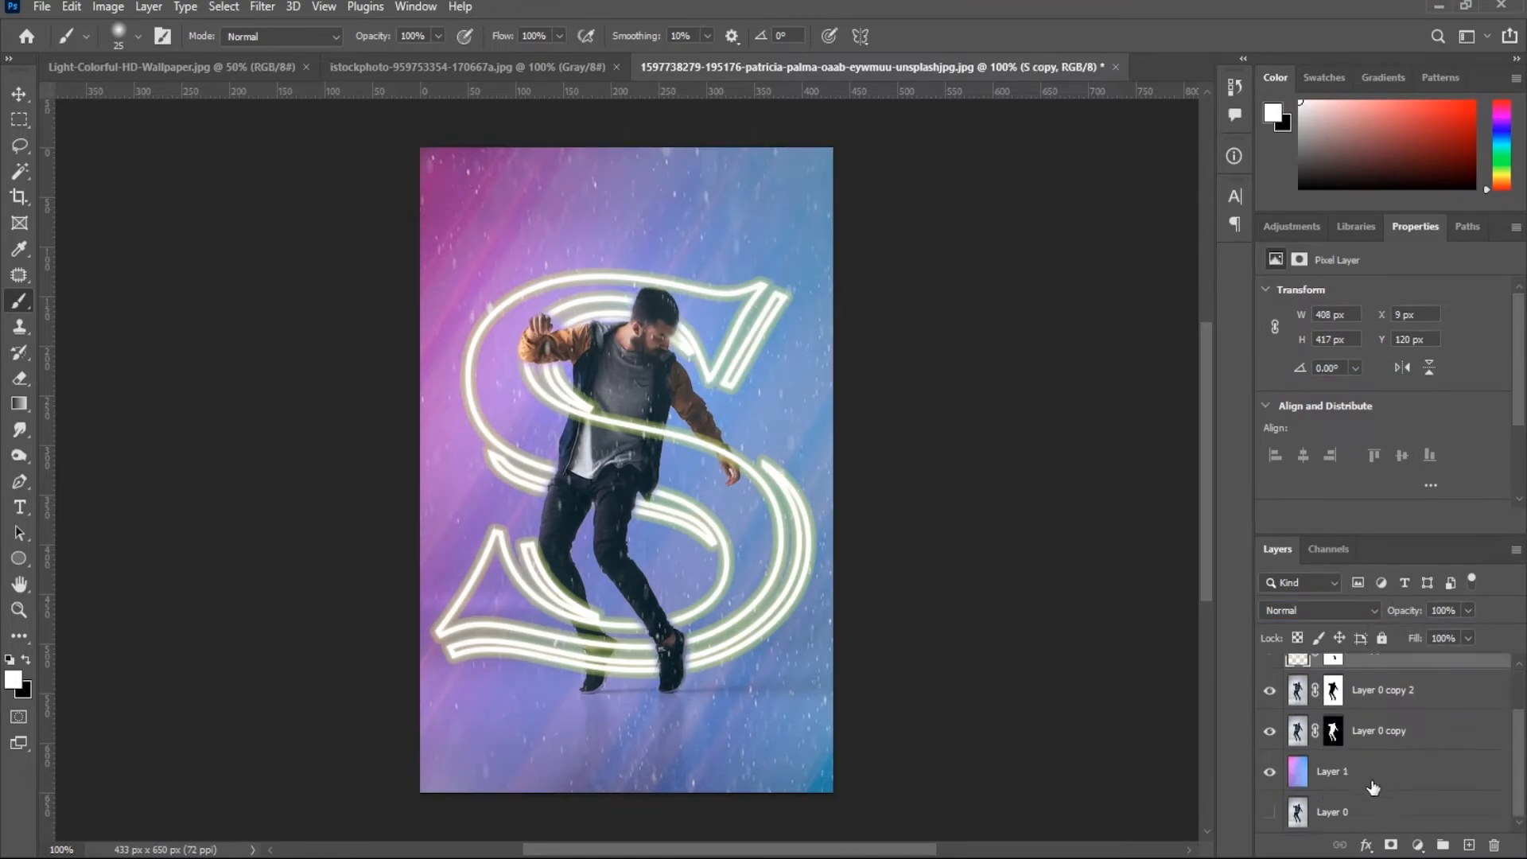
{"action": "left_click", "coordinate": [1270, 813], "text": "alt"}
{"action": "left_click", "coordinate": [1271, 813], "text": "alt"}
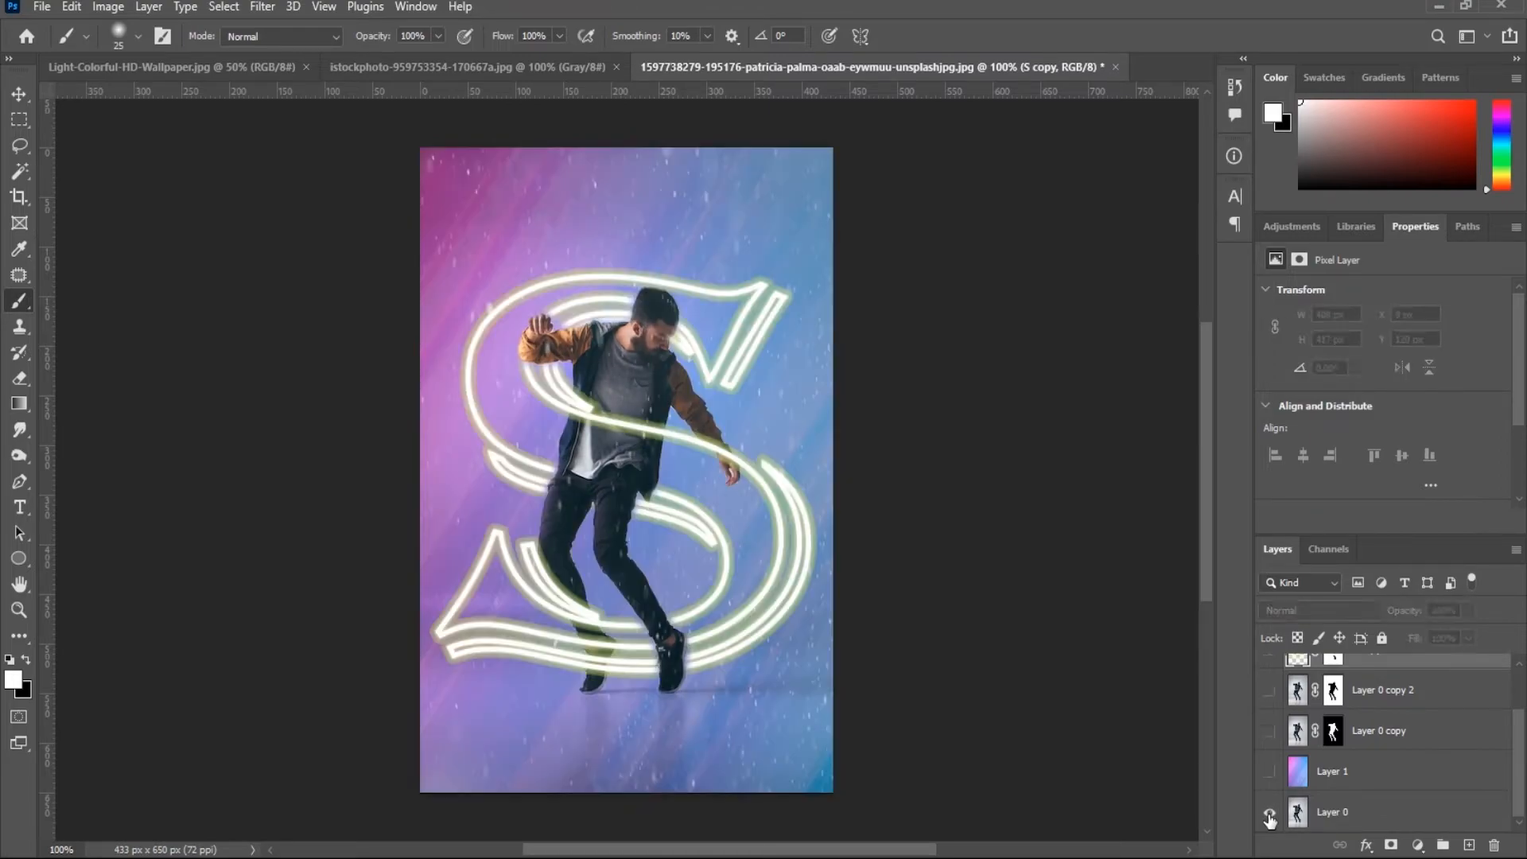
Step: Examine the S layer's masked edges around the man's upper body at 300%, and toggle the snow layer's visibility
{"action": "scroll", "coordinate": [1384, 758], "scroll_direction": "up", "scroll_amount": 2}
{"action": "left_click", "coordinate": [1334, 716]}
{"action": "key", "text": "ctrl+plus"}
{"action": "key", "text": "ctrl+plus"}
{"action": "left_click_drag", "start_coordinate": [605, 468], "coordinate": [720, 711]}
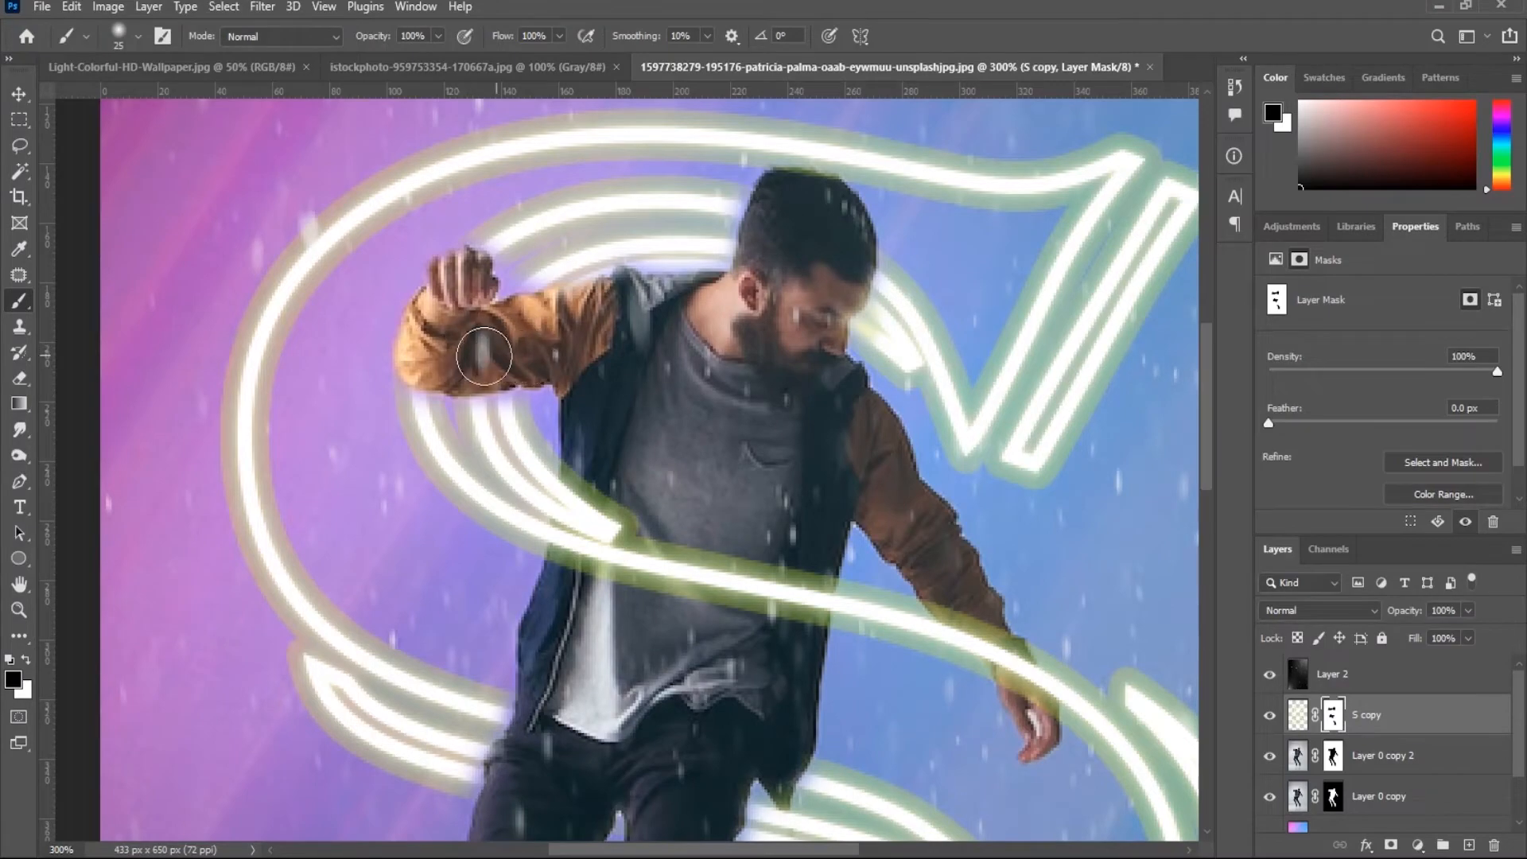
{"action": "scroll", "coordinate": [1365, 720], "scroll_direction": "down", "scroll_amount": 2}
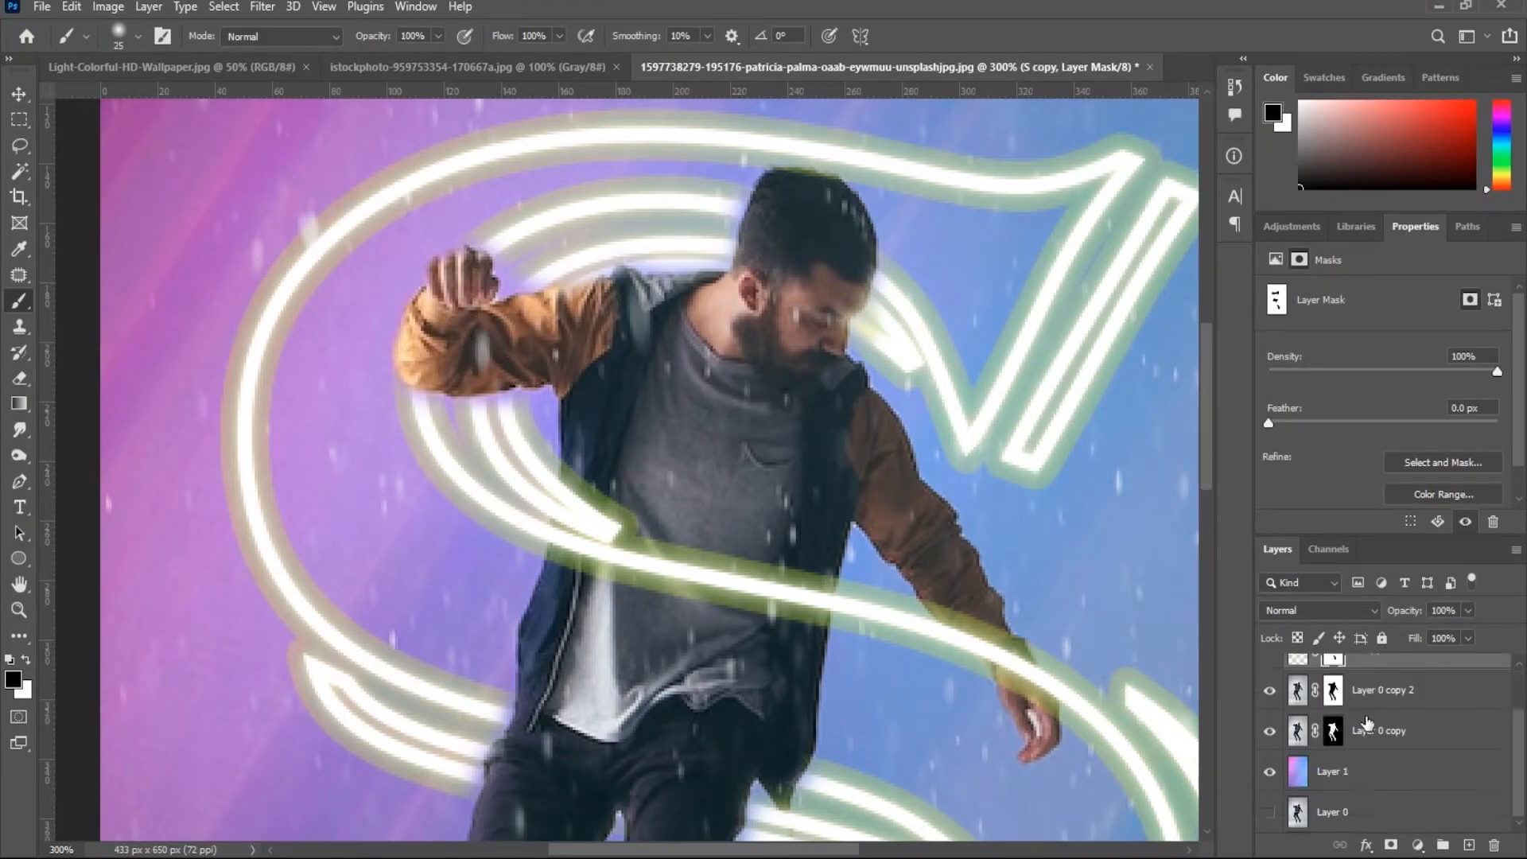
{"action": "scroll", "coordinate": [1280, 744], "scroll_direction": "up", "scroll_amount": 2}
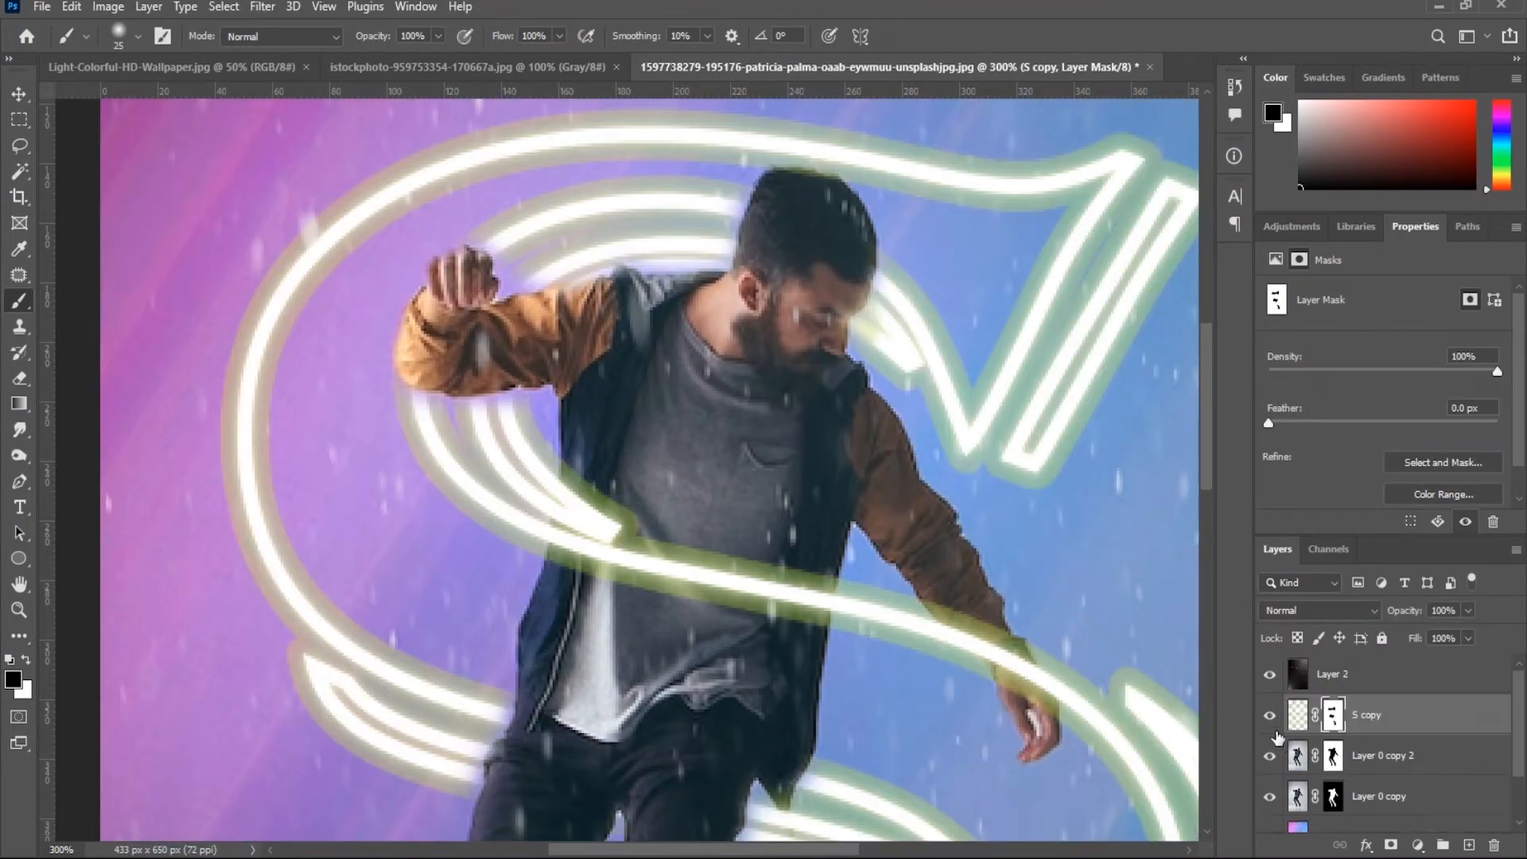
{"action": "left_click", "coordinate": [1270, 674]}
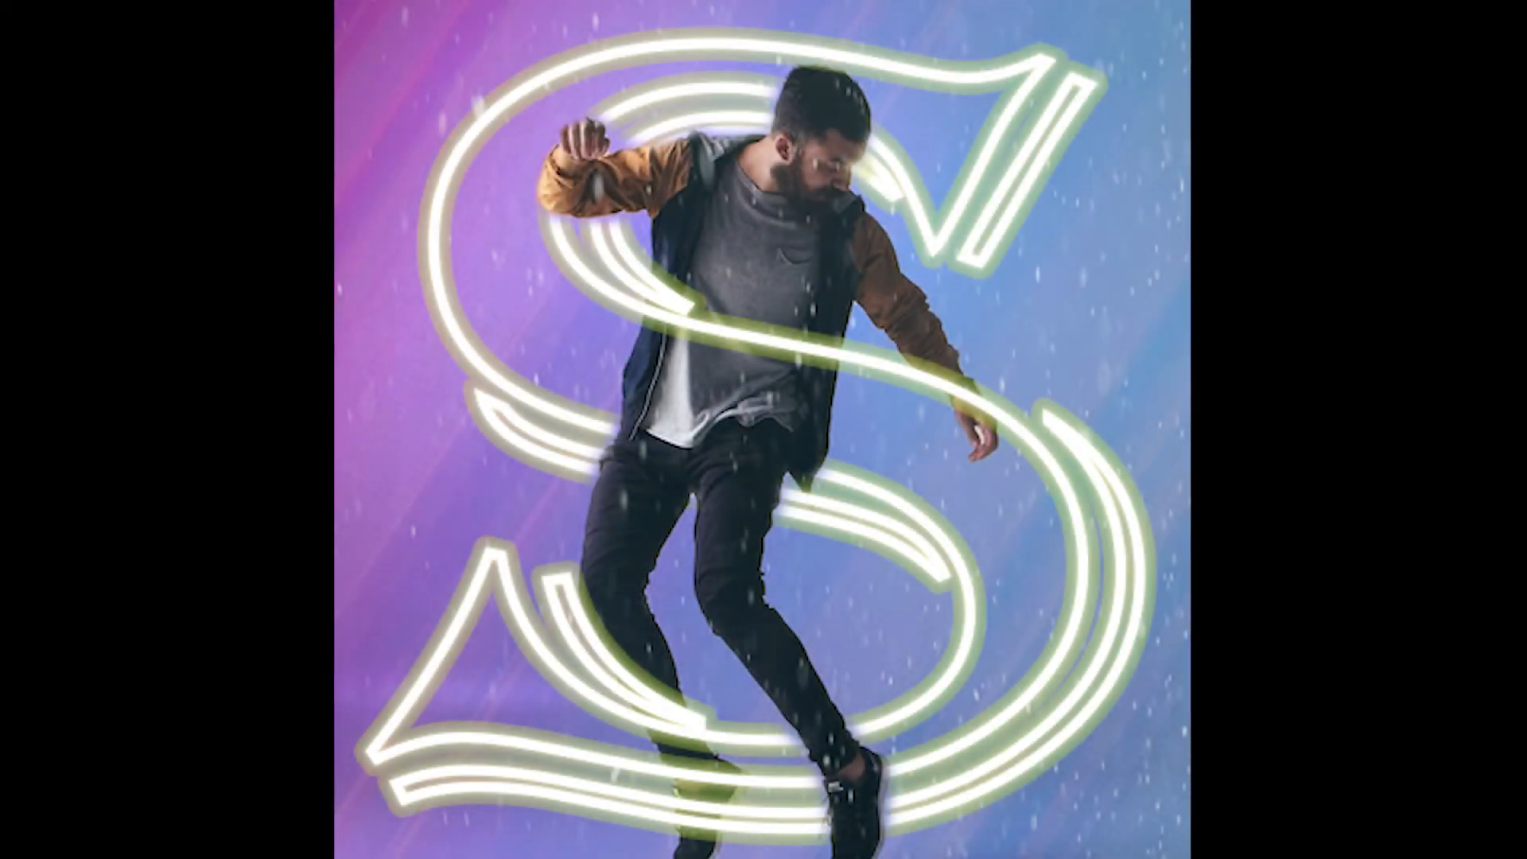